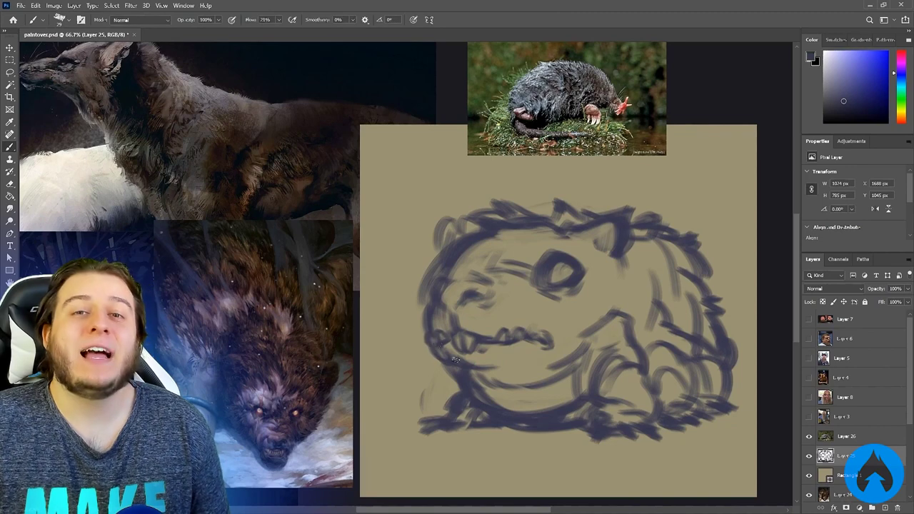
- Sketch dark strokes along the creature's lower jaw, front leg and hind paw
mouse_move(454, 361)
left_mouse_down()
mouse_move(500, 371)
mouse_move(510, 391)
left_mouse_up()
left_click_drag(588, 399, 627, 336)
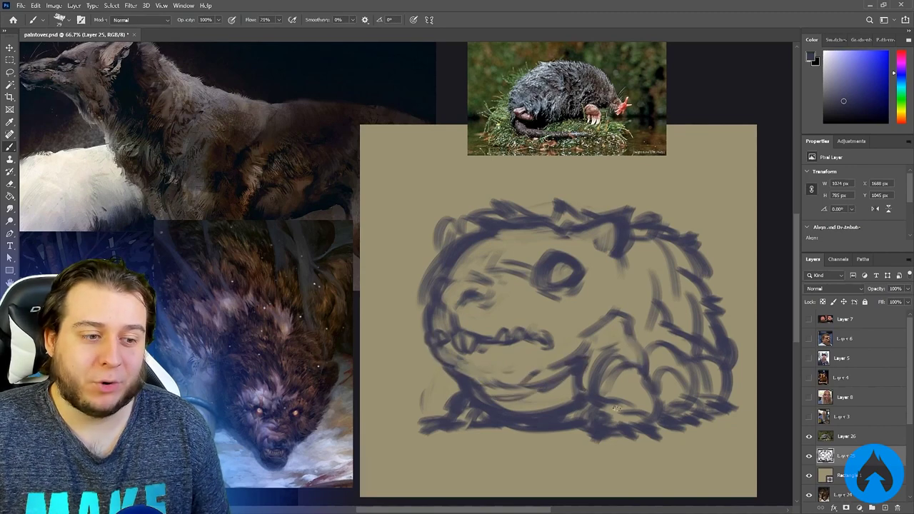
left_click_drag(600, 397, 636, 409)
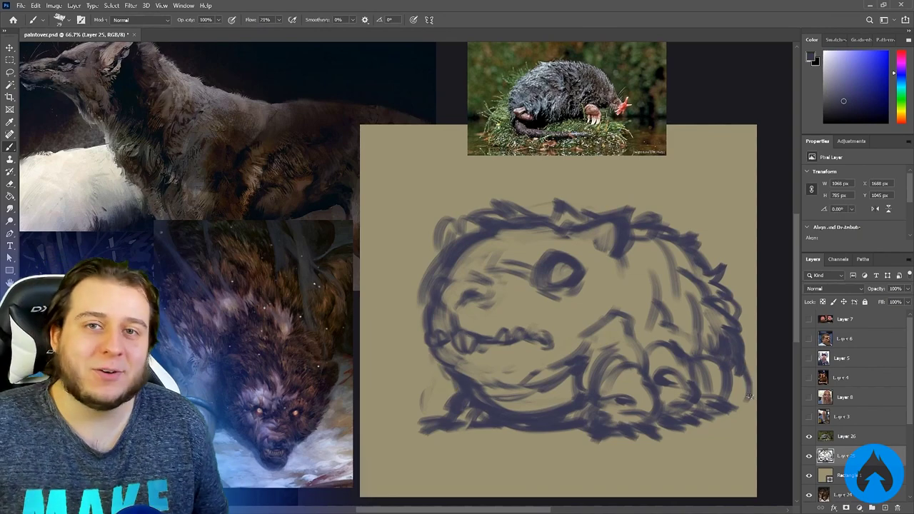
- Free-transform the creature sketch, shifting it slightly left and reducing its height to about 740 px
key("ctrl+t")
left_click_drag(754, 196, 737, 210)
key("Return")
- Sketch a long tail curling around the haunches toward the front, and define the claws and toes on the paws
left_click_drag(704, 300, 683, 295)
left_click_drag(707, 362, 731, 379)
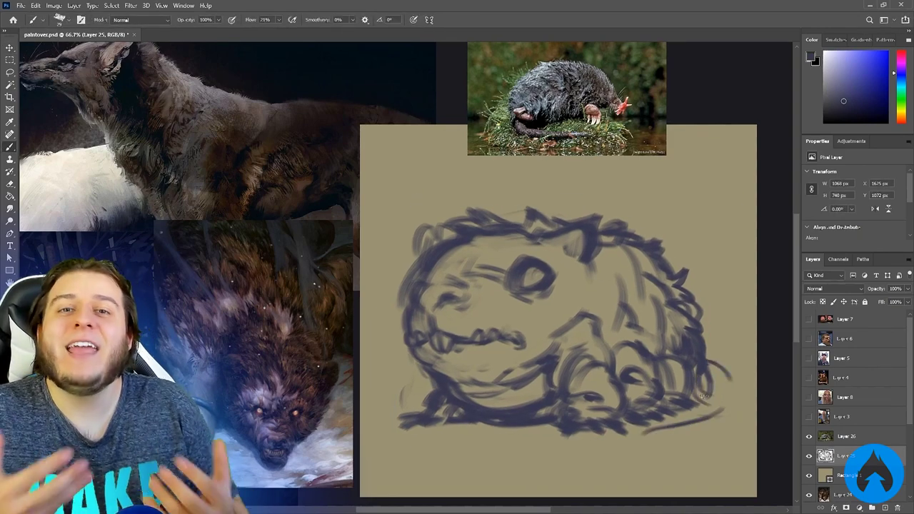
mouse_move(620, 451)
left_mouse_down()
mouse_move(664, 439)
mouse_move(604, 452)
left_mouse_up()
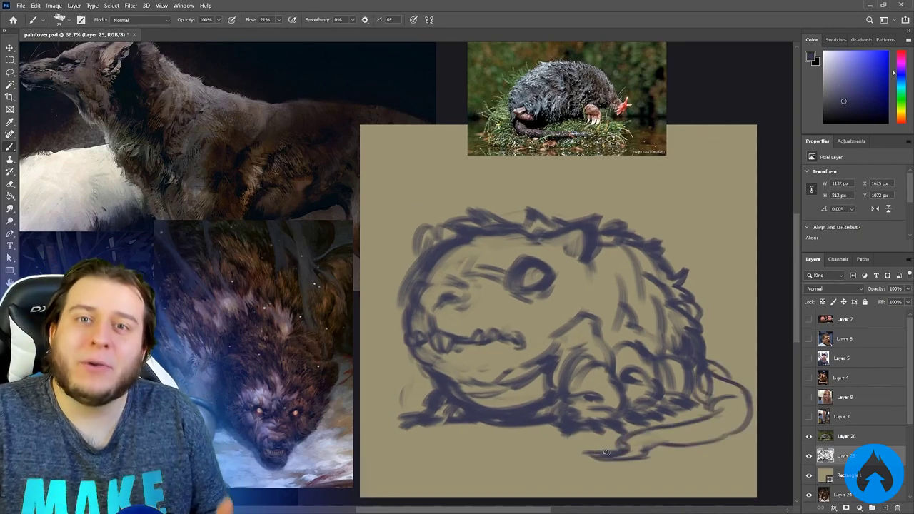
key("b")
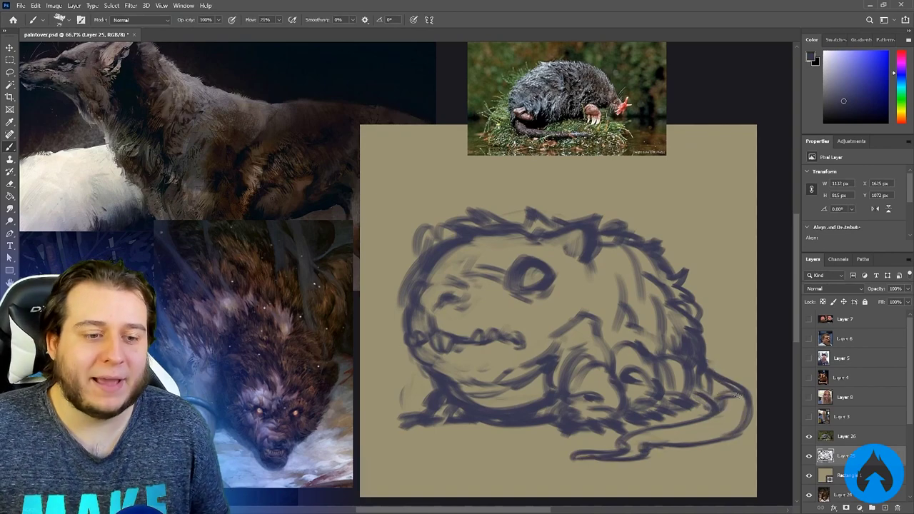
key("e")
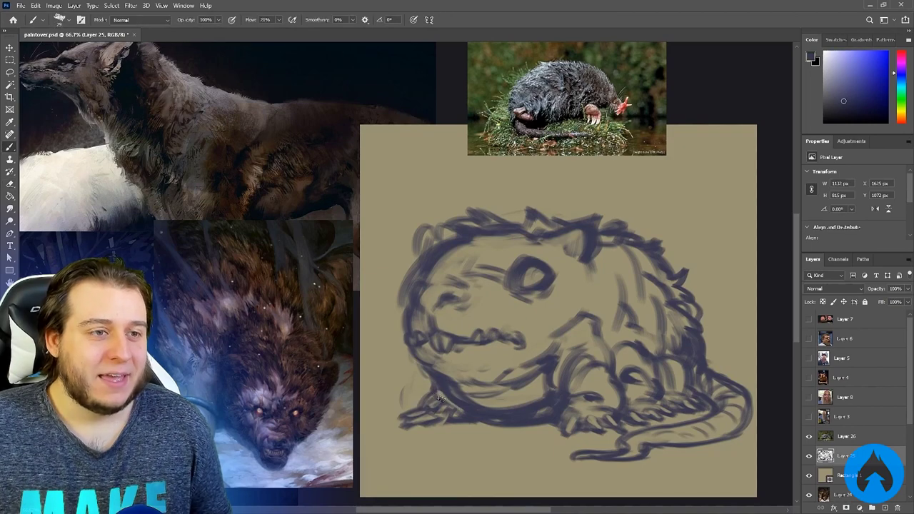
key("b")
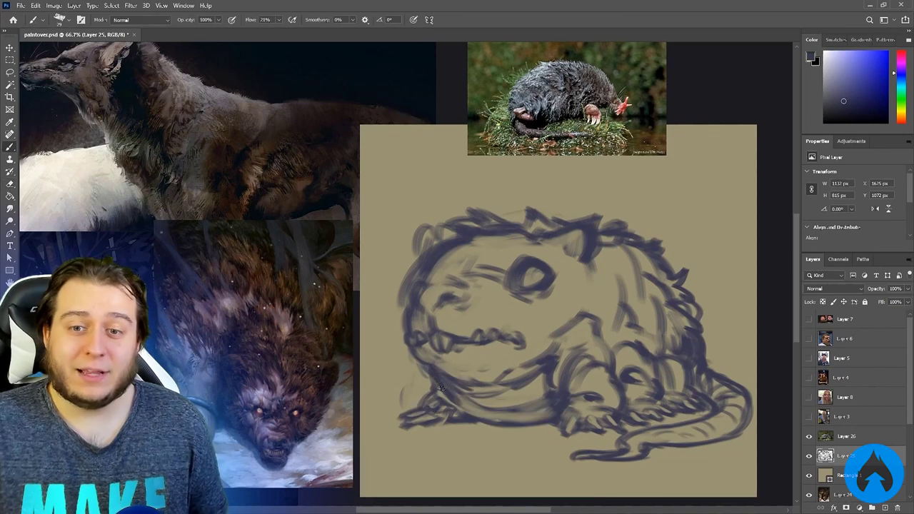
- Reshape the far ear and brow line, and add jagged fur tufts along the cheek, neck and shoulder
left_click_drag(426, 261, 459, 237)
key("b")
mouse_move(440, 245)
left_mouse_down()
mouse_move(446, 224)
mouse_move(488, 233)
left_mouse_up()
key("e")
key("b")
key("e")
key("b")
key("e")
key("b")
left_click_drag(632, 284, 636, 309)
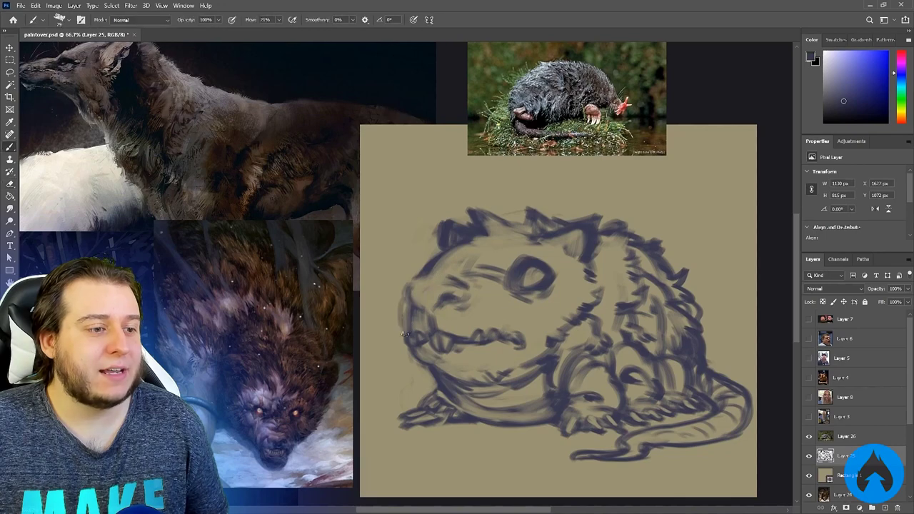
- Sketch large front teeth with fur under the chin, and redraw the eye with a small round pupil and shaded socket
left_click_drag(460, 337, 447, 363)
mouse_move(431, 344)
left_mouse_down()
mouse_move(454, 359)
mouse_move(444, 339)
mouse_move(461, 366)
mouse_move(490, 358)
mouse_move(450, 373)
left_mouse_up()
key("e")
key("b")
left_click_drag(527, 386, 500, 402)
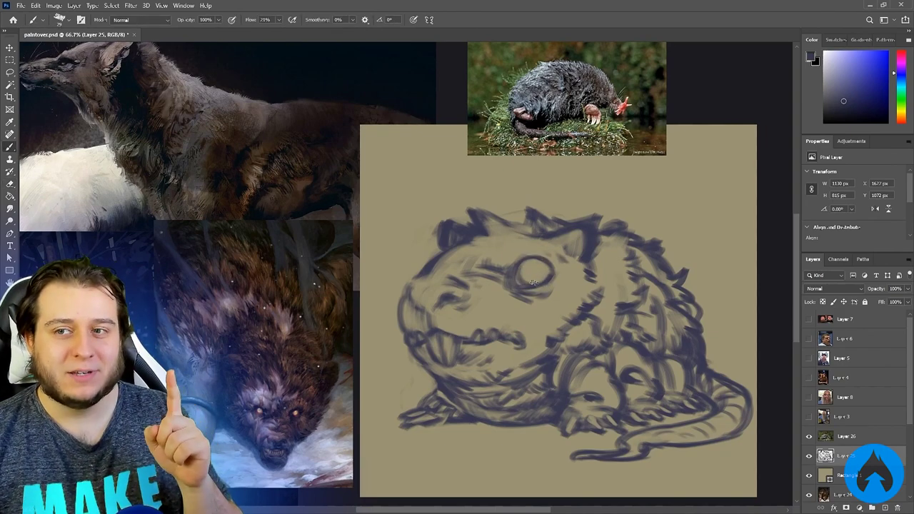
mouse_move(517, 263)
left_mouse_down()
mouse_move(536, 258)
mouse_move(548, 274)
mouse_move(541, 281)
left_mouse_up()
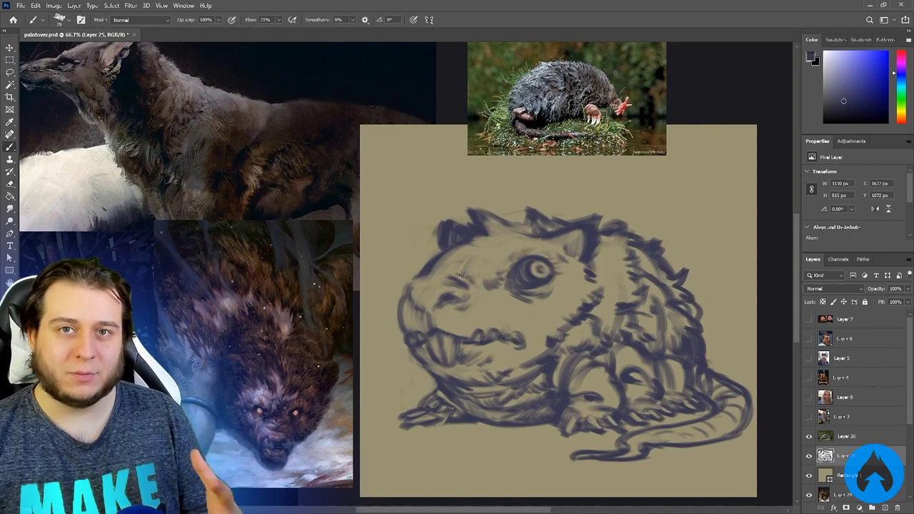
- Clean up the top of the head with shaggier fur between the ears and darken the inside of the near ear
key("e")
mouse_move(467, 244)
left_mouse_down()
mouse_move(494, 231)
mouse_move(478, 207)
left_mouse_up()
key("b")
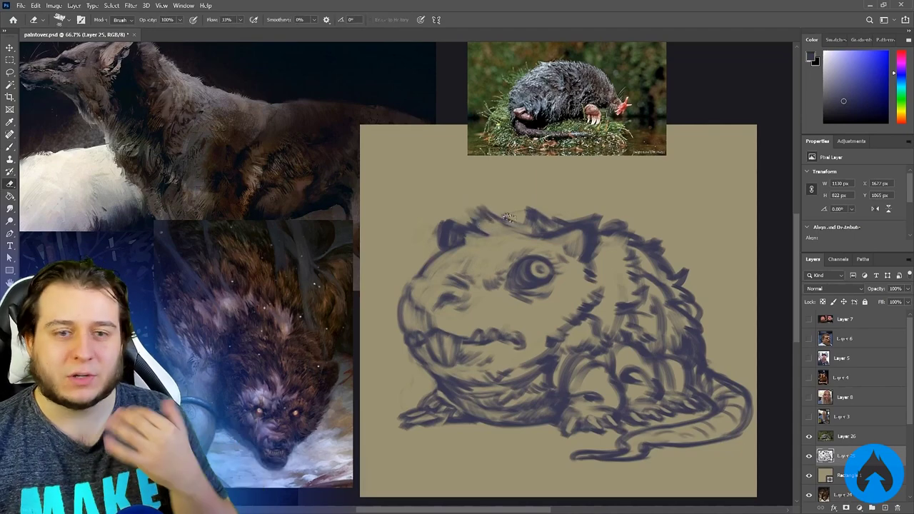
left_click_drag(532, 227, 507, 213)
key("e")
mouse_move(528, 212)
left_mouse_down()
mouse_move(552, 225)
mouse_move(588, 209)
mouse_move(612, 229)
mouse_move(550, 237)
mouse_move(587, 235)
left_mouse_up()
key("b")
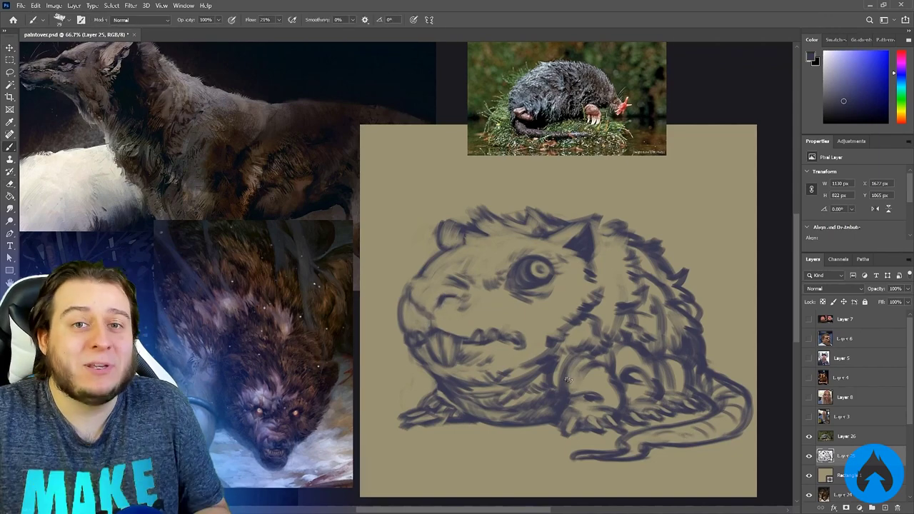
- Refine the fur on the cheek, legs and back, ring the tail with bands and add short ground strokes
key("e")
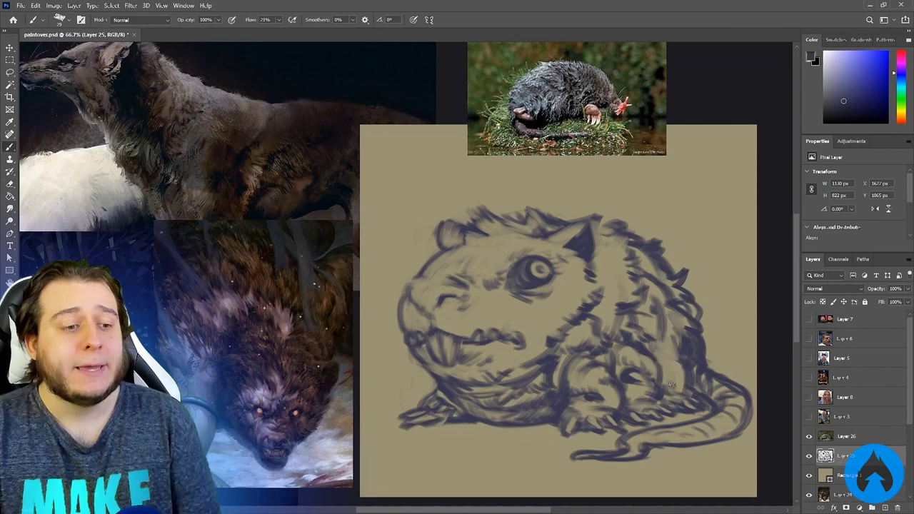
key("b")
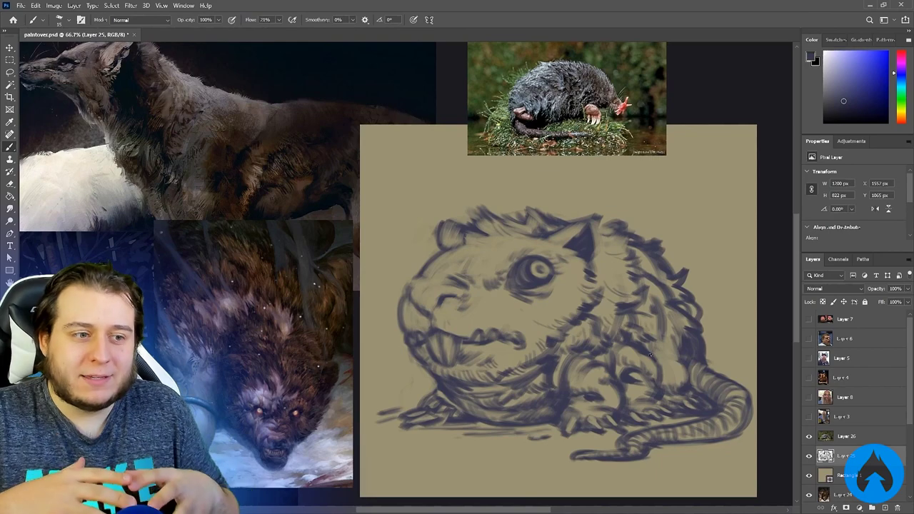
key("e")
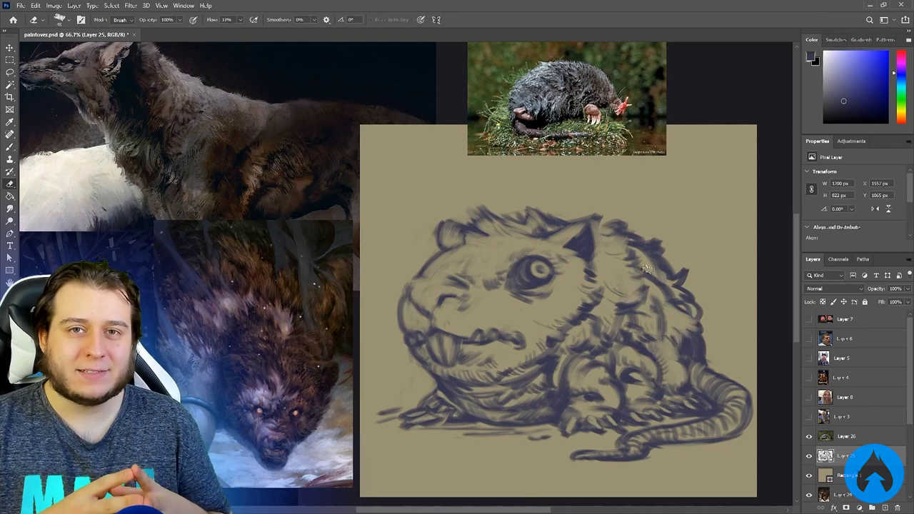
key("b")
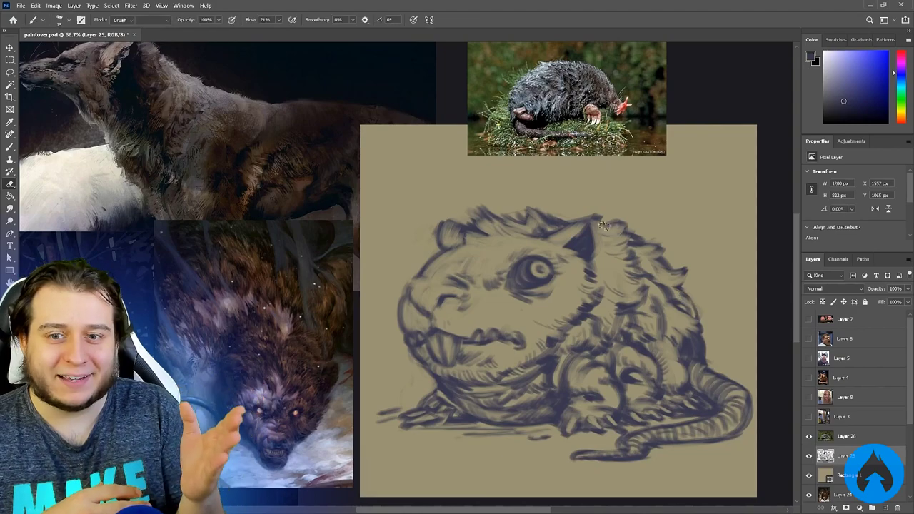
- Redraw both ears as taller, pointed shapes with shaded interiors, erasing the stray lines around them
mouse_move(597, 220)
left_mouse_down()
mouse_move(598, 248)
mouse_move(597, 236)
mouse_move(562, 243)
mouse_move(580, 220)
mouse_move(595, 223)
mouse_move(597, 255)
left_mouse_up()
key("b")
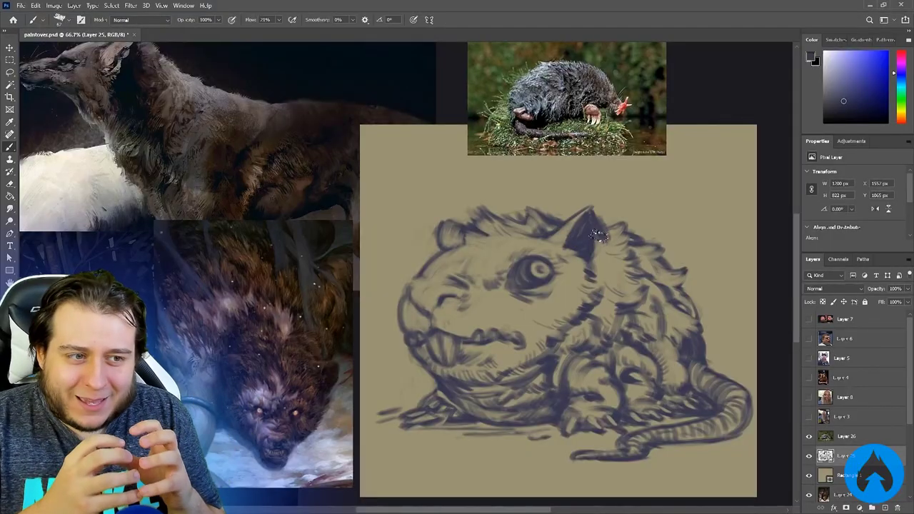
key("e")
key("b")
mouse_move(450, 210)
left_mouse_down()
mouse_move(468, 230)
mouse_move(449, 237)
mouse_move(467, 234)
left_mouse_up()
key("e")
key("b")
key("e")
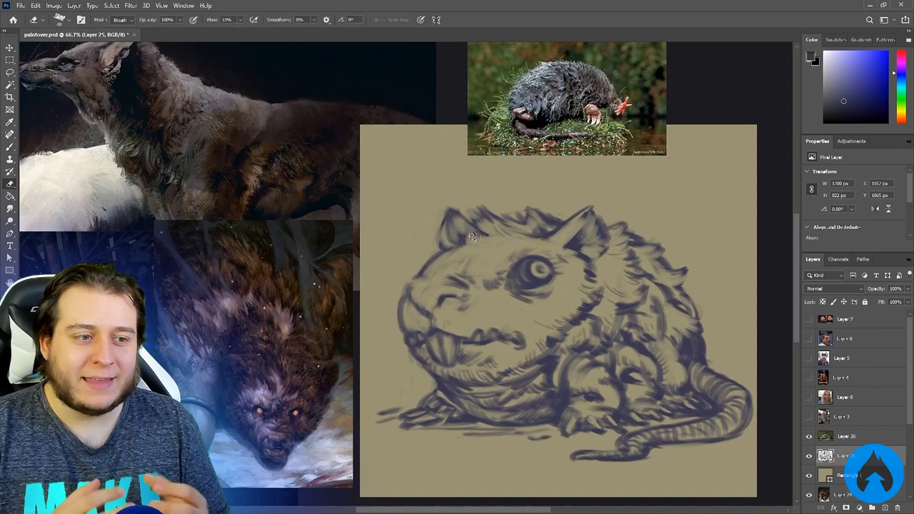
key("b")
- Save the document and add a new layer beneath the sketch, clipped to the tan background rectangle
key("ctrl+s")
key("ctrl+shift+alt+n")
key("v")
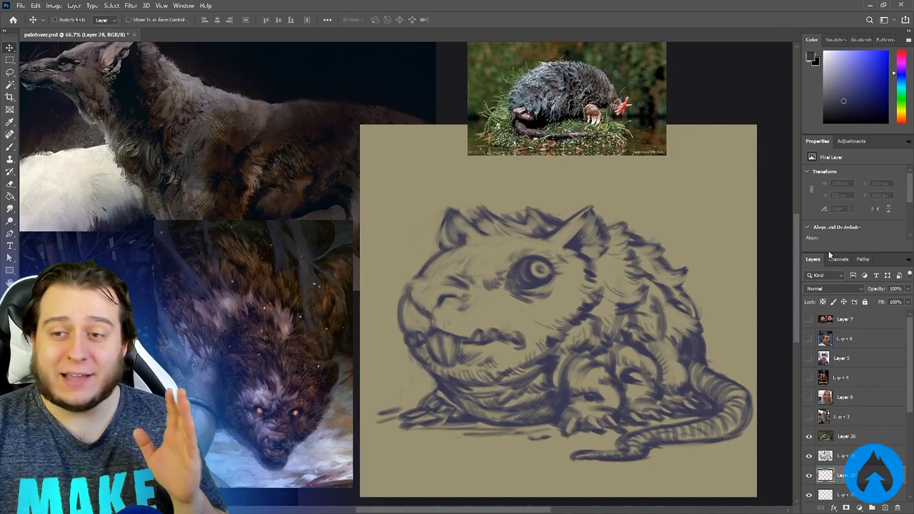
key("b")
key("ctrl+minus")
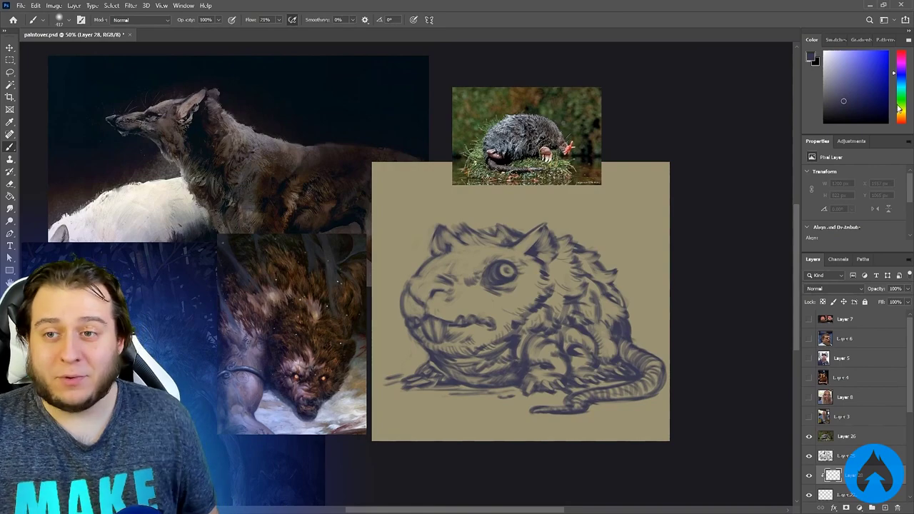
left_click(899, 106)
left_click_drag(848, 507, 847, 463)
key("ctrl+alt+g")
- Paint a soft dark grey-green gradient over the background behind the creature, keeping the corners and ground lighter
left_click(847, 110)
mouse_move(457, 236)
left_mouse_down()
mouse_move(615, 221)
mouse_move(629, 335)
left_mouse_up()
mouse_move(400, 357)
left_mouse_down()
mouse_move(428, 307)
mouse_move(389, 346)
left_mouse_up()
key("ctrl+z")
left_click(832, 110)
left_click_drag(629, 307, 550, 363)
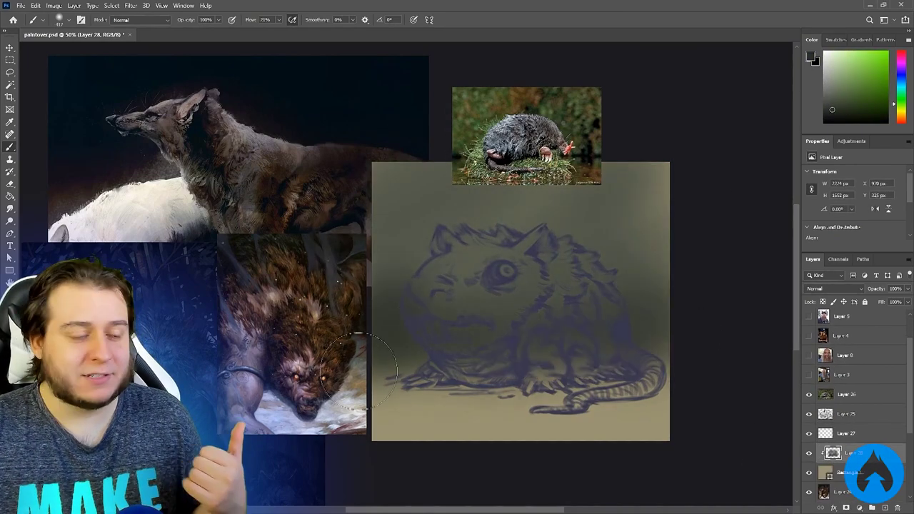
mouse_move(576, 426)
left_mouse_down()
mouse_move(397, 429)
mouse_move(623, 430)
left_mouse_up()
- Lay muted blue over the brown base colour around the creature's mouth and cheek on Layer 30
left_click(655, 321, "alt")
left_click(901, 119)
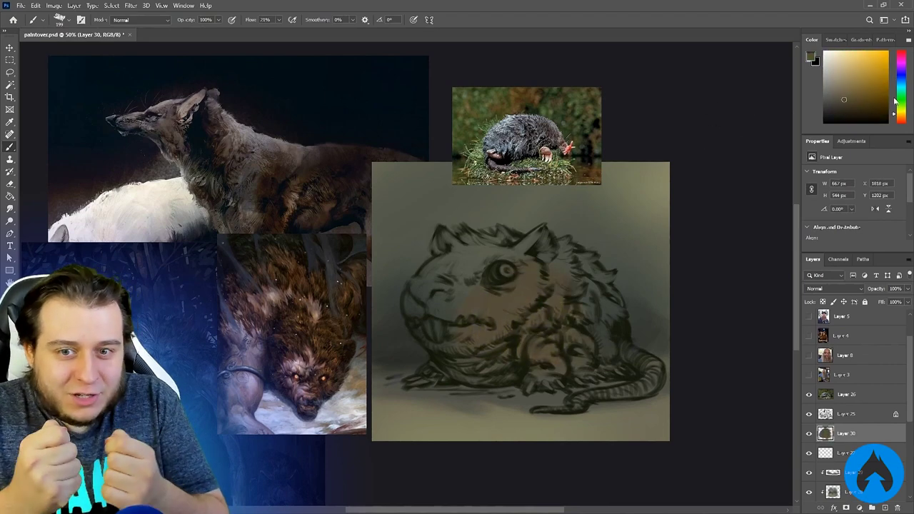
left_click_drag(897, 102, 899, 77)
left_click(835, 94)
left_click_drag(464, 304, 506, 325)
left_click(833, 106)
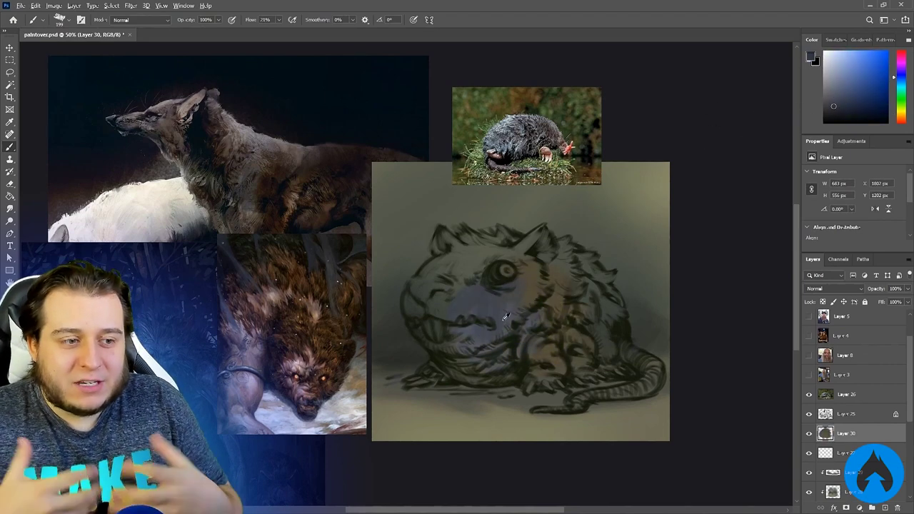
- Block in the creature's head and body with a sampled muted blue-grey
left_click(504, 318, "alt")
left_click_drag(525, 292, 506, 316)
left_click(492, 304, "alt")
mouse_move(486, 261)
left_mouse_down()
mouse_move(422, 292)
mouse_move(438, 377)
left_mouse_up()
mouse_move(493, 372)
left_mouse_down()
mouse_move(554, 365)
mouse_move(595, 312)
left_mouse_up()
- Fill the ears, body edges, tail and paws with the blue-grey base colour using a smaller brush
key("bracketleft")
key("bracketleft")
key("bracketleft")
key("bracketleft")
key("bracketleft")
key("bracketleft")
key("bracketleft")
left_click_drag(450, 248, 441, 235)
mouse_move(540, 234)
left_mouse_down()
mouse_move(532, 242)
mouse_move(545, 232)
left_mouse_up()
mouse_move(623, 349)
left_mouse_down()
mouse_move(653, 389)
mouse_move(622, 403)
mouse_move(518, 382)
left_mouse_up()
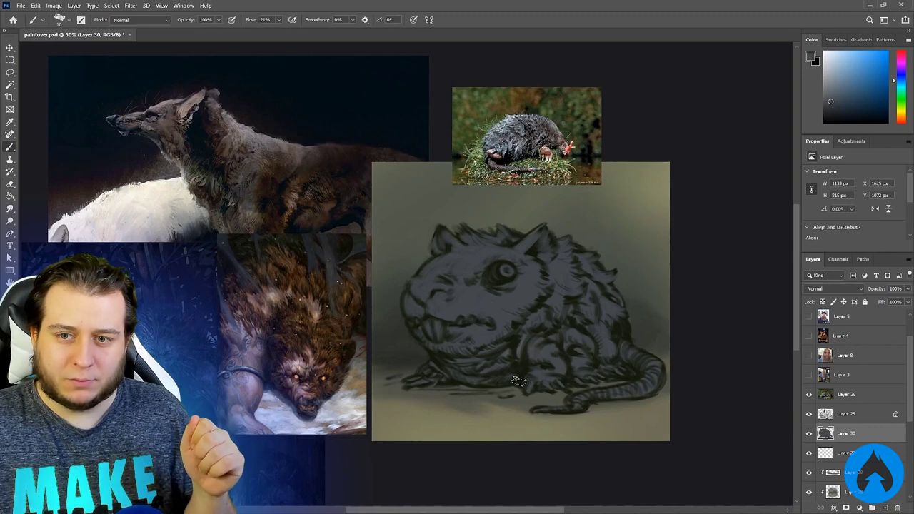
- Clip the line-art Layer 25 to Layer 30 and lock Layer 30's transparent pixels
left_click(833, 419)
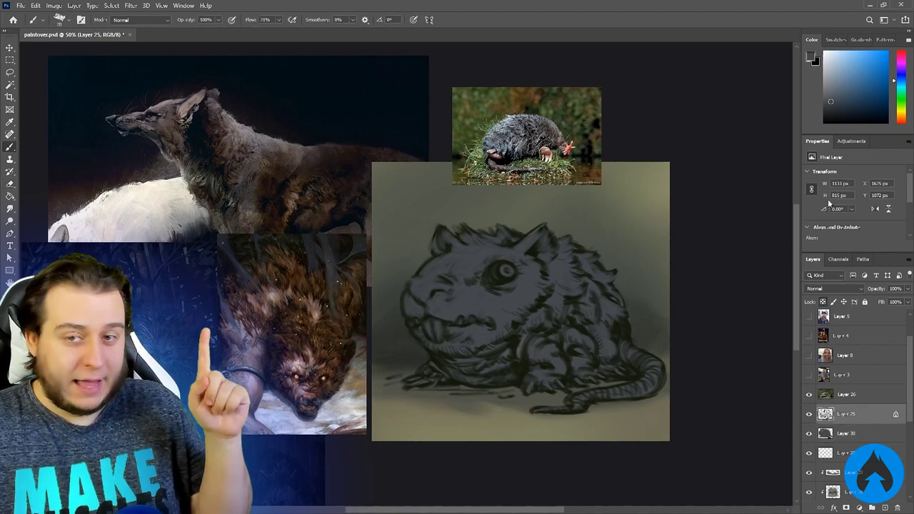
key("ctrl+alt+g")
key("alt+bracketleft")
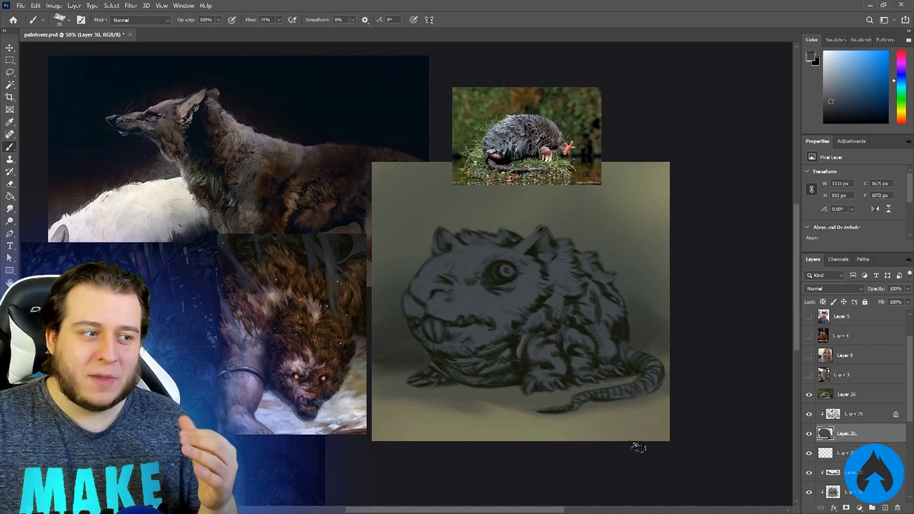
left_click(809, 415)
left_click(809, 415)
key("/")
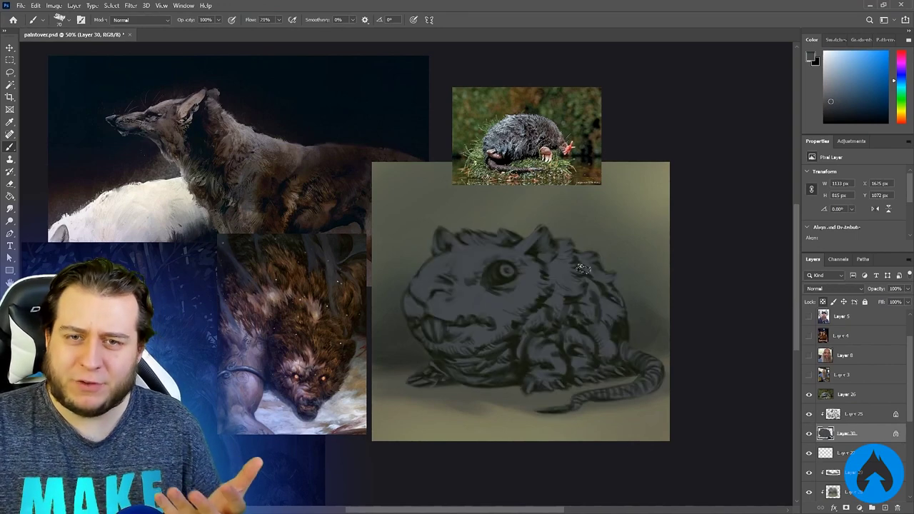
- Tint the creature's muzzle and nose with a warm reddish brown using an enlarged brush
left_click(901, 118)
left_click(844, 110)
key("]")
key("]")
key("]")
key("]")
key("]")
key("]")
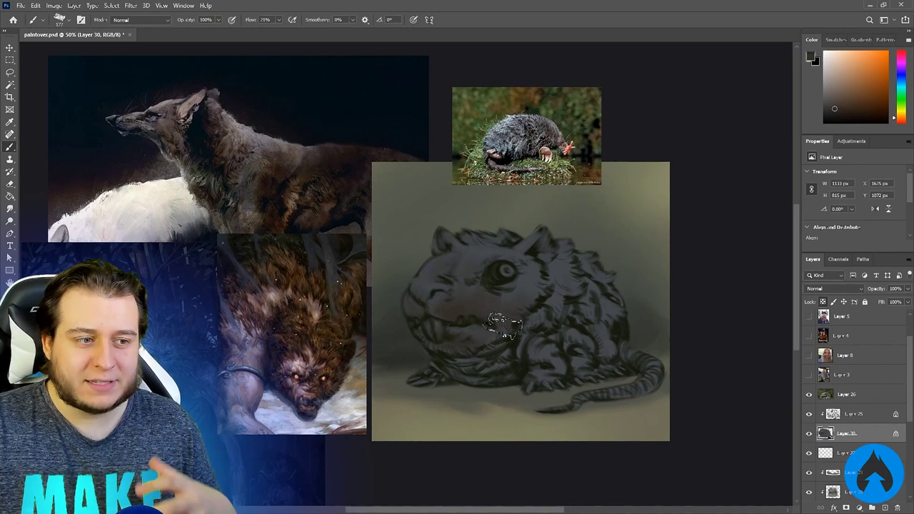
left_click(864, 87)
left_click_drag(427, 288, 465, 303)
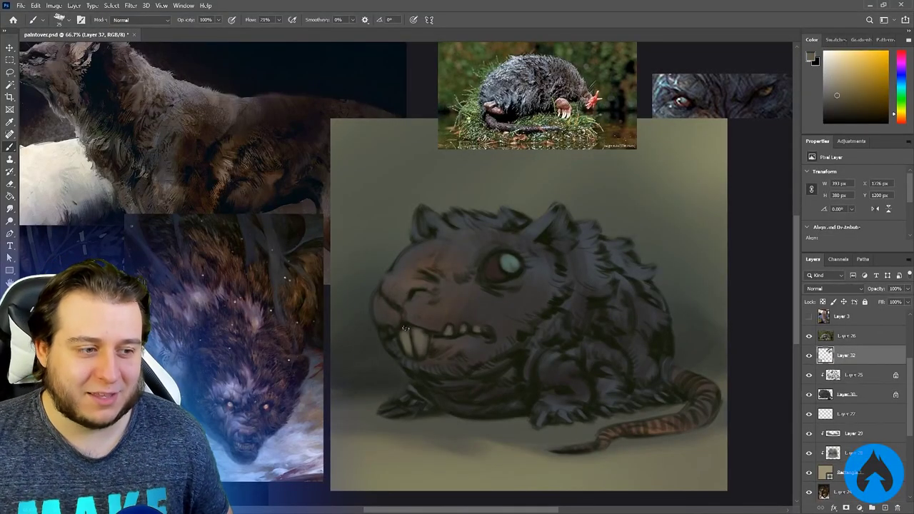
- Paint over the teeth, lips, muzzle and chin on Layer 32 with colours sampled from the face
left_click_drag(401, 362, 411, 341)
left_click(447, 292, "alt")
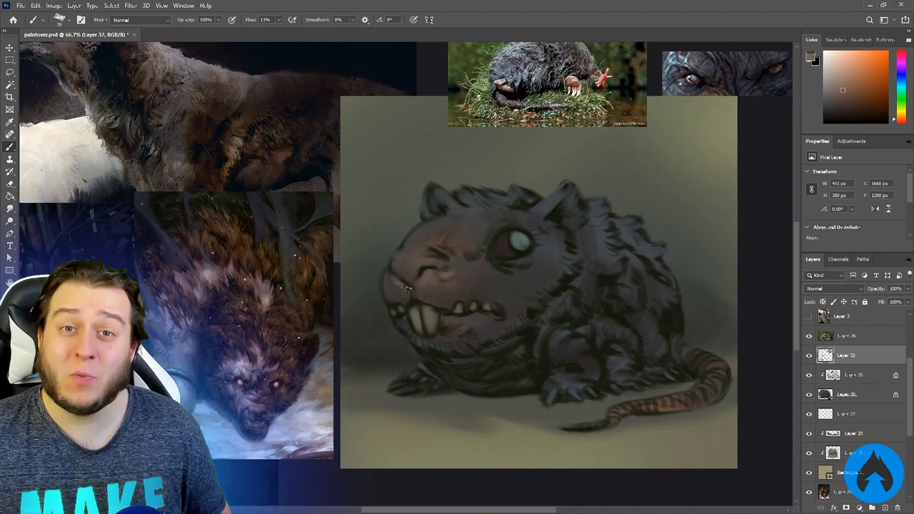
left_click(480, 321, "alt")
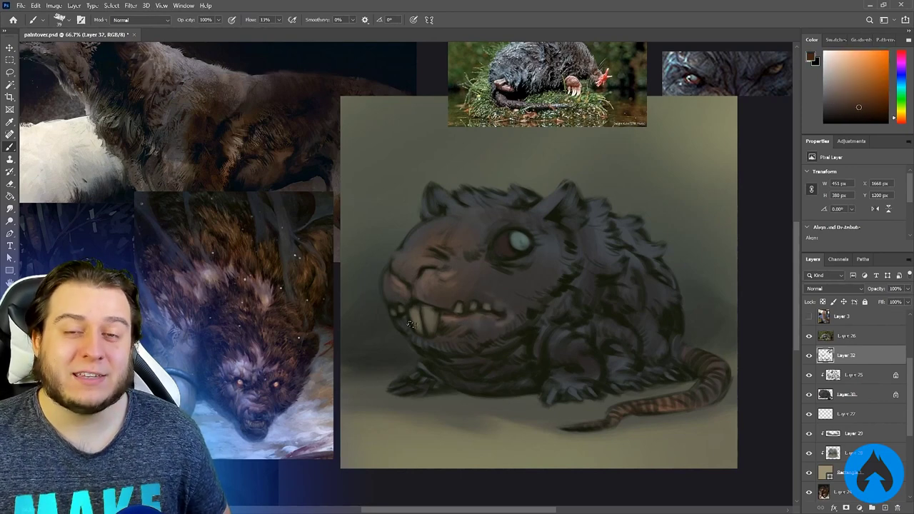
left_click(407, 337, "alt")
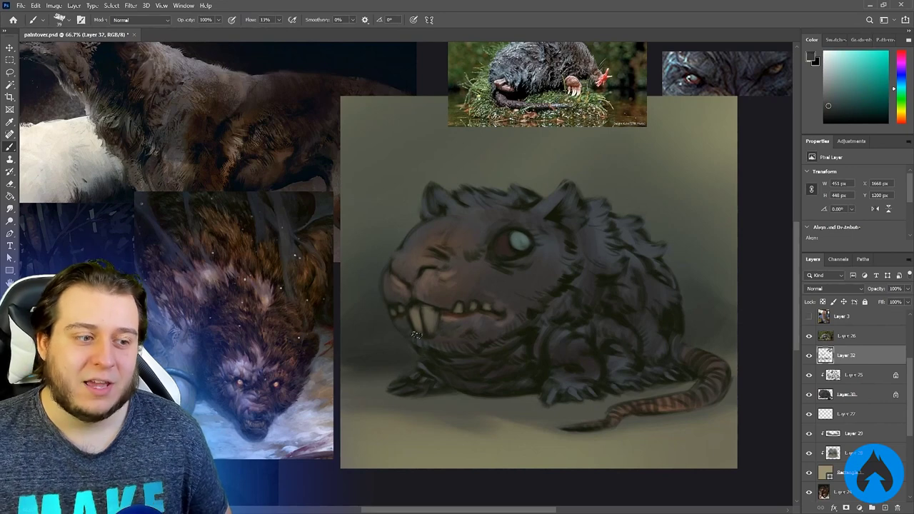
left_click(423, 311, "alt")
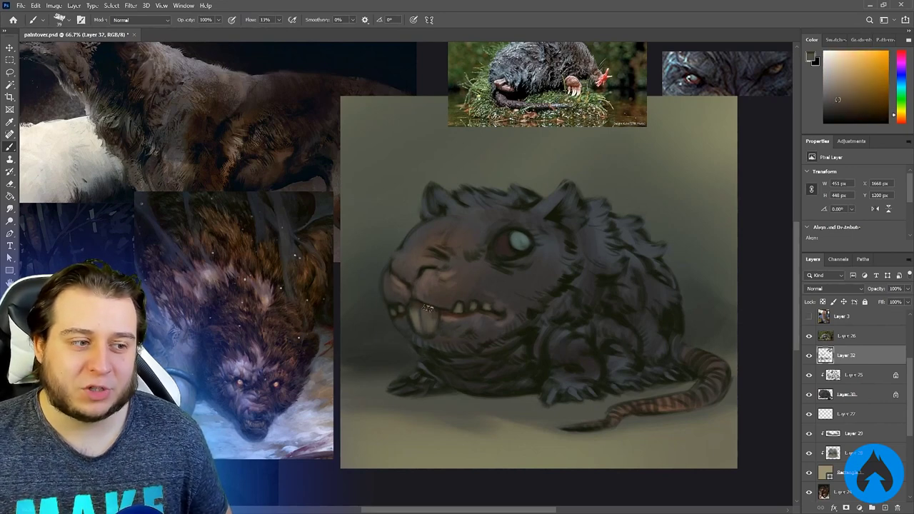
- Paint over the creature's neck, flank and front leg fur on Layer 32 with dark tones sampled from the body
left_click(565, 273, "alt")
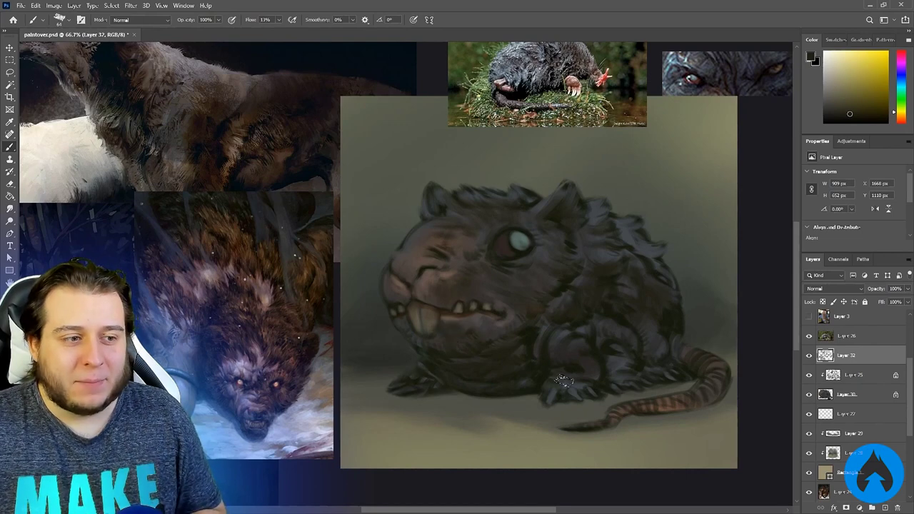
left_click(558, 372, "alt")
left_click(603, 297, "alt")
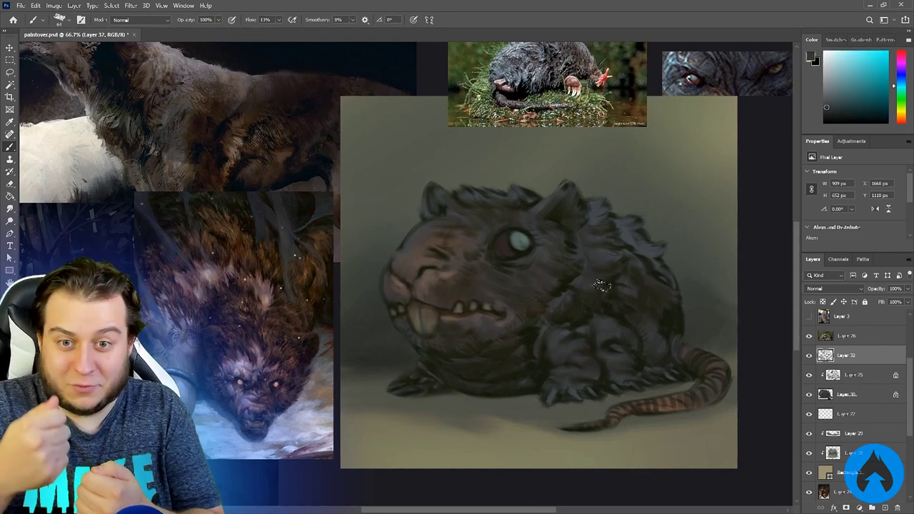
key("ctrl+minus")
key("ctrl+minus")
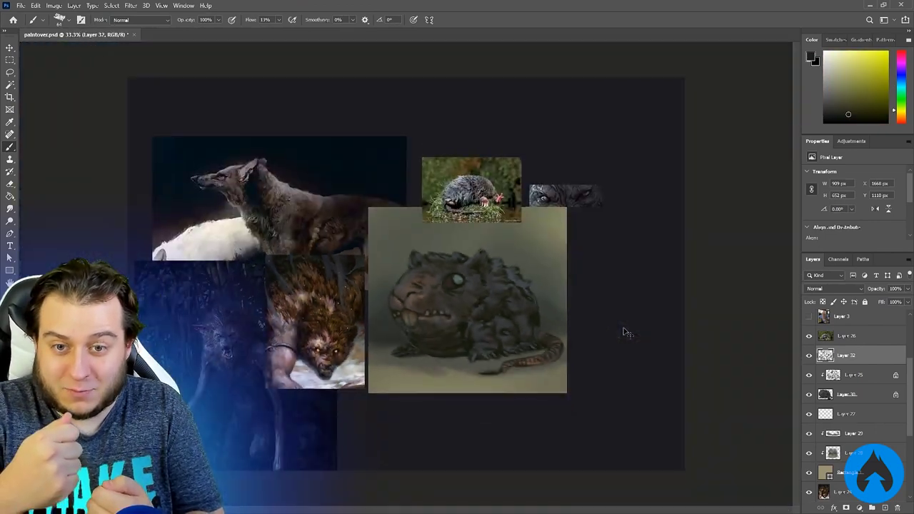
key("ctrl+plus")
key("ctrl+plus")
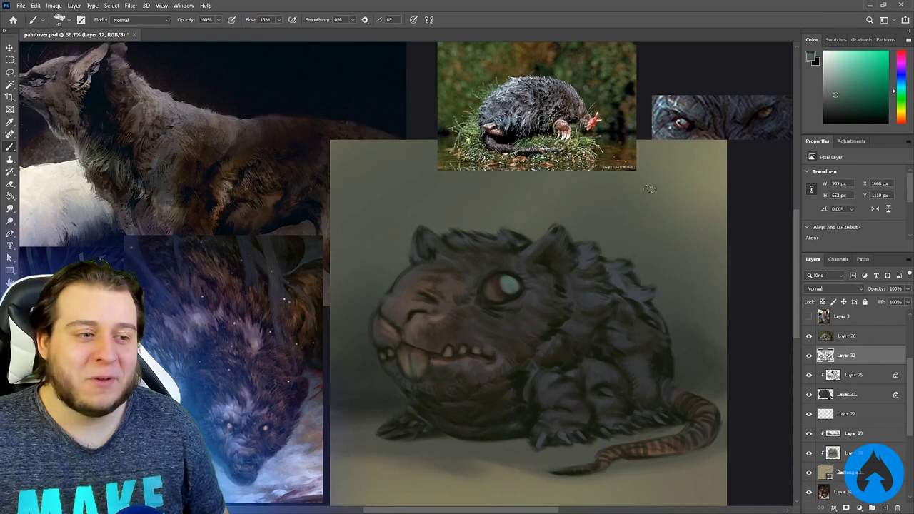
left_click_drag(541, 312, 545, 288)
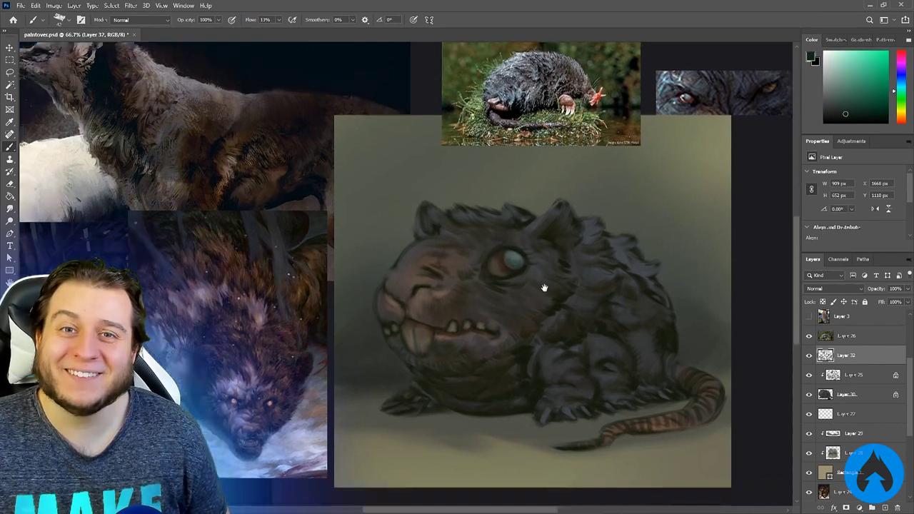
- Soften the line work on the muzzle, forehead and chin on Layer 32 with a resized brush
key("bracketleft")
key("bracketleft")
key("bracketleft")
key("bracketleft")
key("bracketleft")
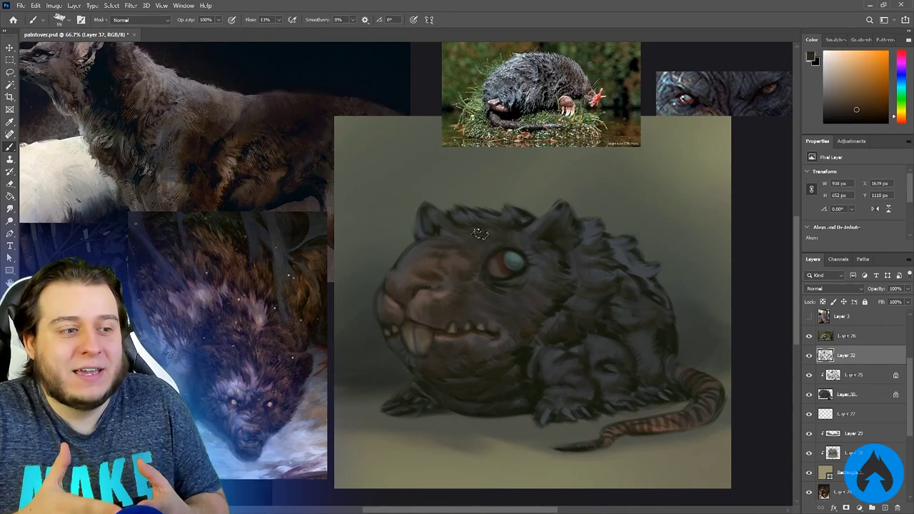
left_click_drag(525, 354, 501, 347)
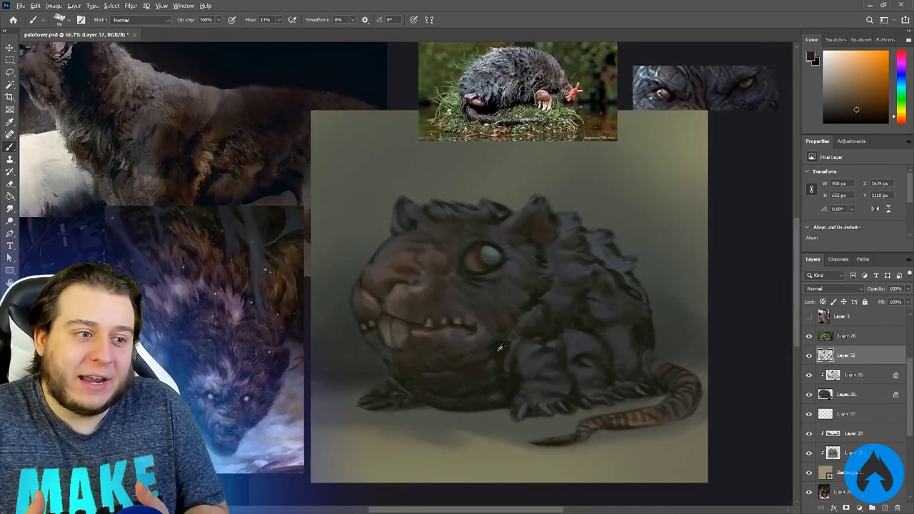
- Add a new layer above Layer 32 and compare the painting with Layer 32 hidden and shown
left_click(502, 348, "alt")
left_click(884, 508)
left_click(809, 375)
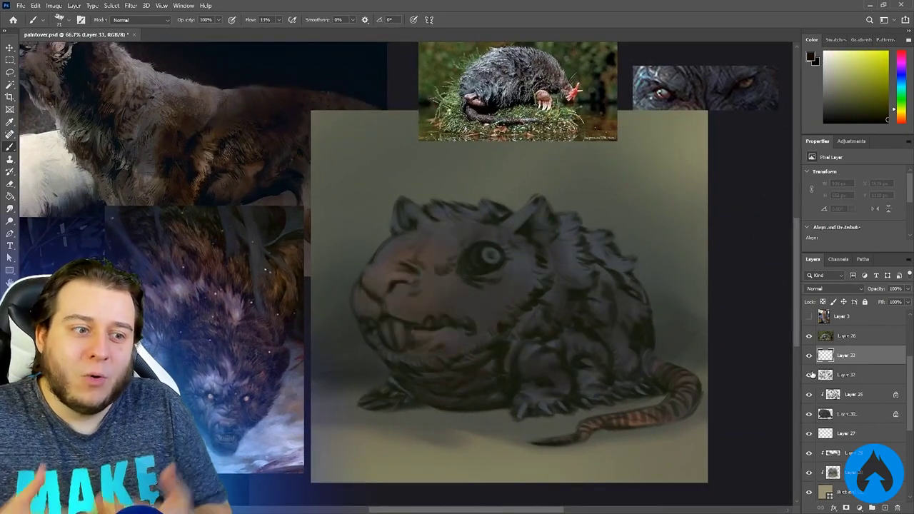
left_click(809, 374)
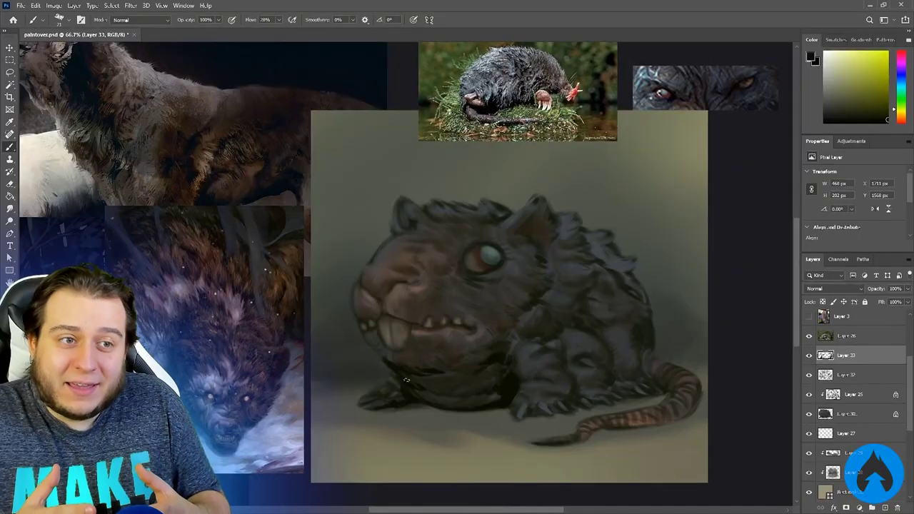
- Paint near-black shadows under the chin, across the belly and around the paws on Layer 33
left_click_drag(426, 387, 437, 393)
left_click_drag(498, 387, 448, 406)
left_click_drag(474, 405, 437, 399)
mouse_move(570, 394)
left_mouse_down()
mouse_move(517, 414)
mouse_move(554, 418)
mouse_move(570, 409)
mouse_move(558, 393)
mouse_move(610, 402)
left_mouse_up()
key("bracketleft")
key("bracketleft")
key("bracketleft")
key("bracketleft")
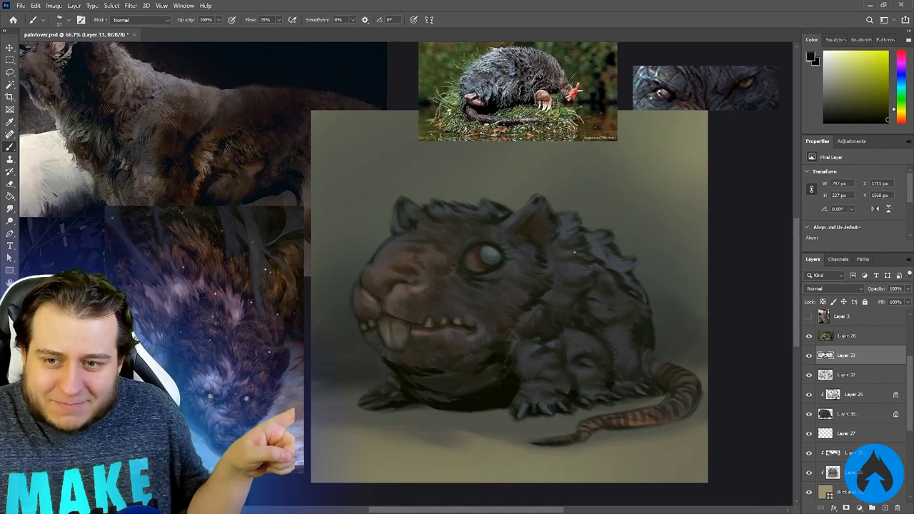
- Deepen the shadows on the rump, rear flank and inside the near ear with near-black strokes
left_click_drag(646, 359, 641, 375)
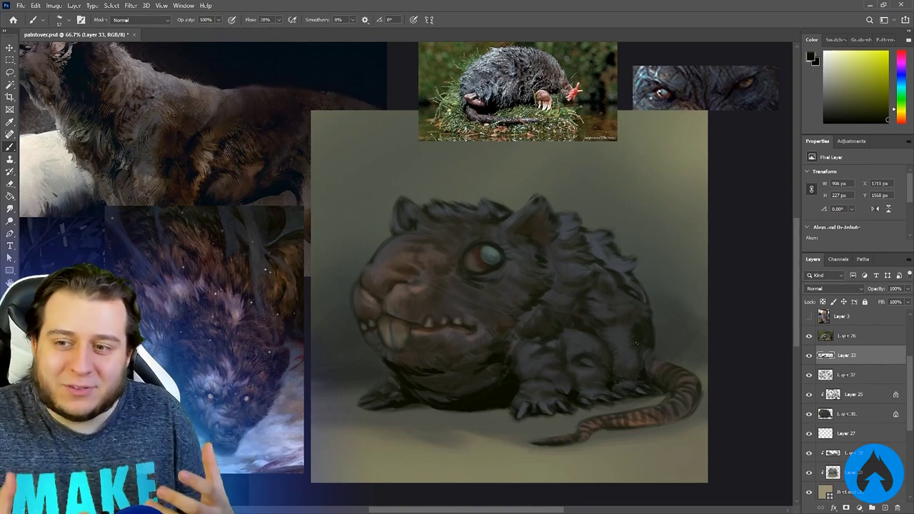
left_click_drag(637, 343, 638, 316)
key("bracketright")
key("bracketright")
key("bracketright")
key("bracketright")
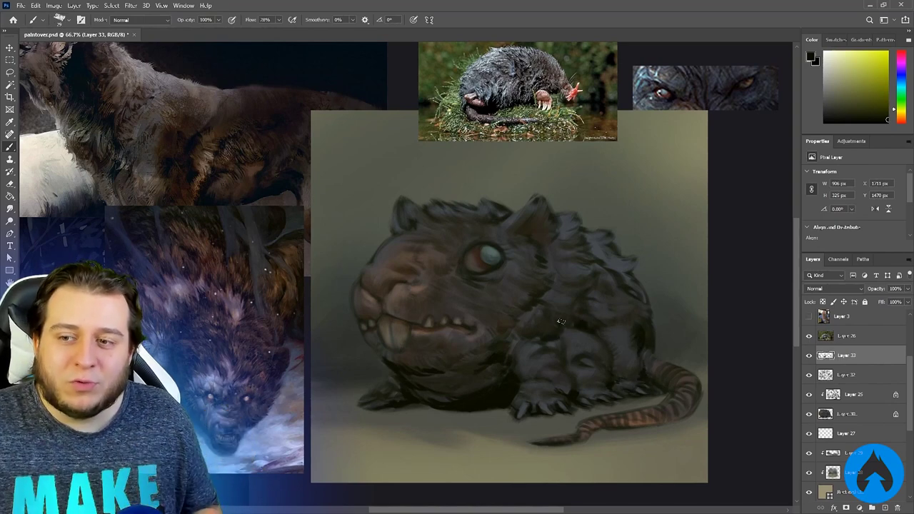
mouse_move(536, 205)
left_mouse_down()
mouse_move(527, 238)
mouse_move(549, 254)
left_mouse_up()
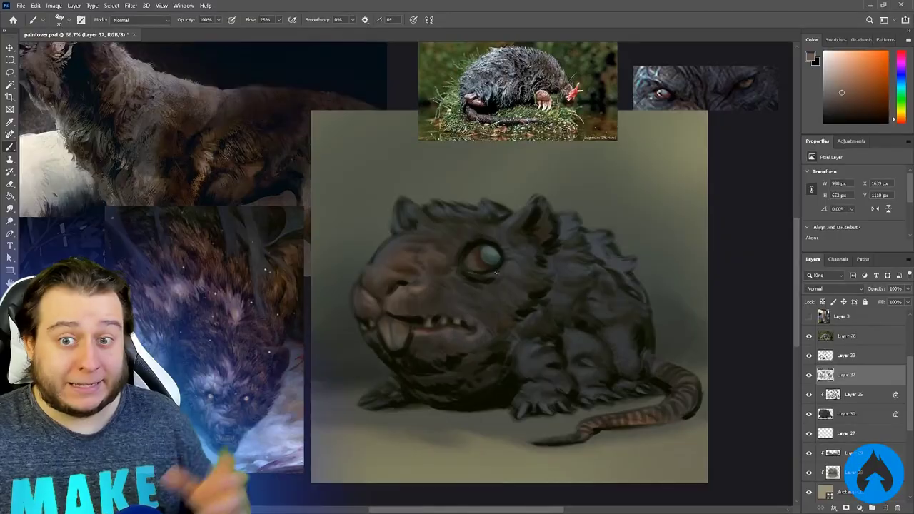
- Create a new layer above Layer 33 and paint around the eye and cheek fur with colours sampled nearby
left_click(508, 262, "alt")
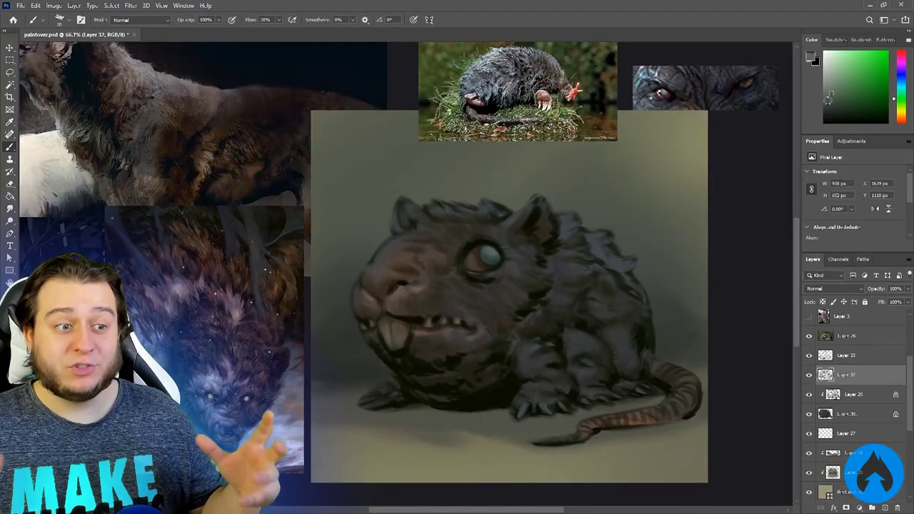
key("ctrl+alt+shift+n")
left_click_drag(507, 255, 477, 281)
key("ctrl+bracketright")
left_click(493, 275, "alt")
left_click(500, 271, "alt")
left_click(498, 273, "alt")
left_click(508, 271, "alt")
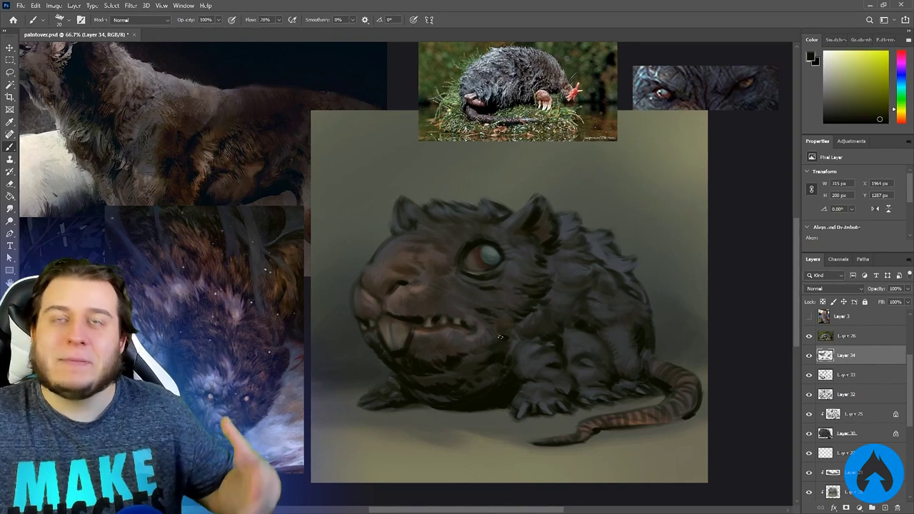
left_click(534, 317, "alt")
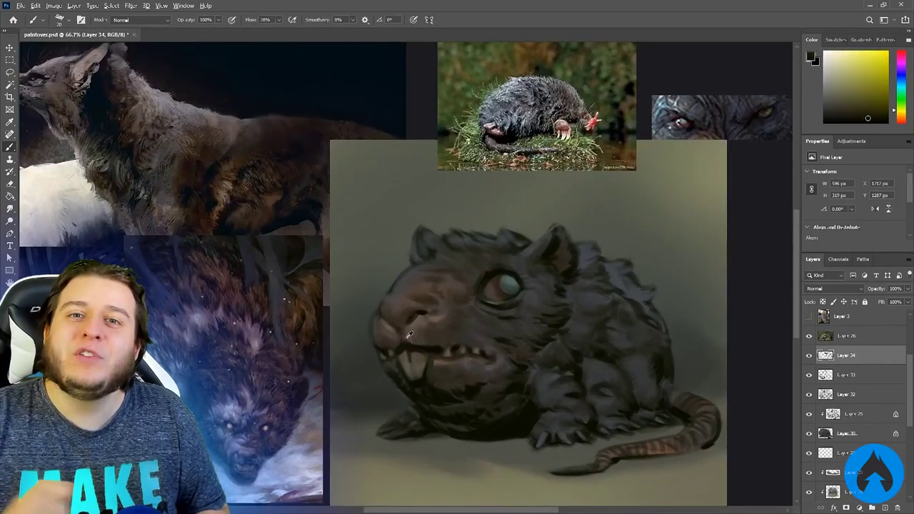
- Reshape the nose, upper lip and front edge of the muzzle on Layer 34 with sampled face colours
left_click(428, 350, "alt")
mouse_move(397, 327)
left_mouse_down()
mouse_move(386, 317)
mouse_move(375, 338)
left_mouse_up()
left_click(386, 318, "alt")
left_click(387, 324, "alt")
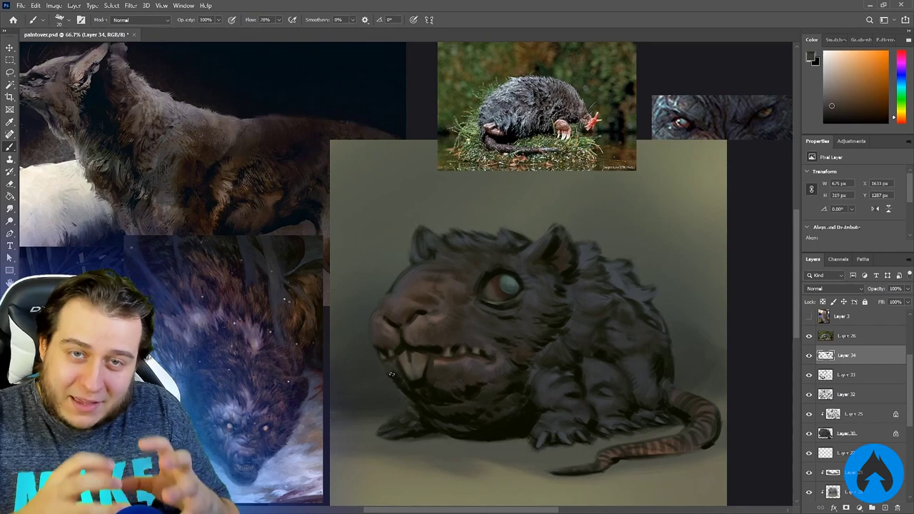
- Darken and define the far ear and the fur along the top of the head with sampled dark tones
left_click(409, 261, "alt")
left_click_drag(410, 267, 430, 260)
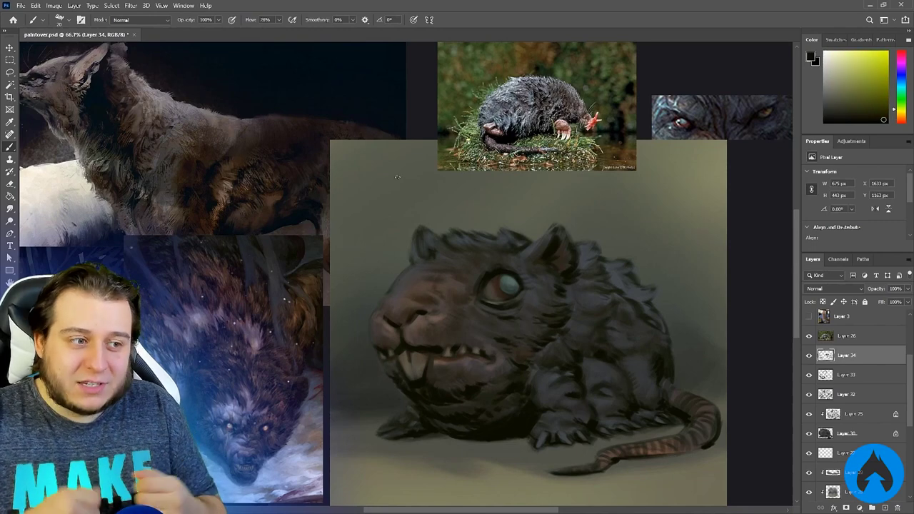
left_click(432, 251, "alt")
left_click_drag(433, 248, 427, 256)
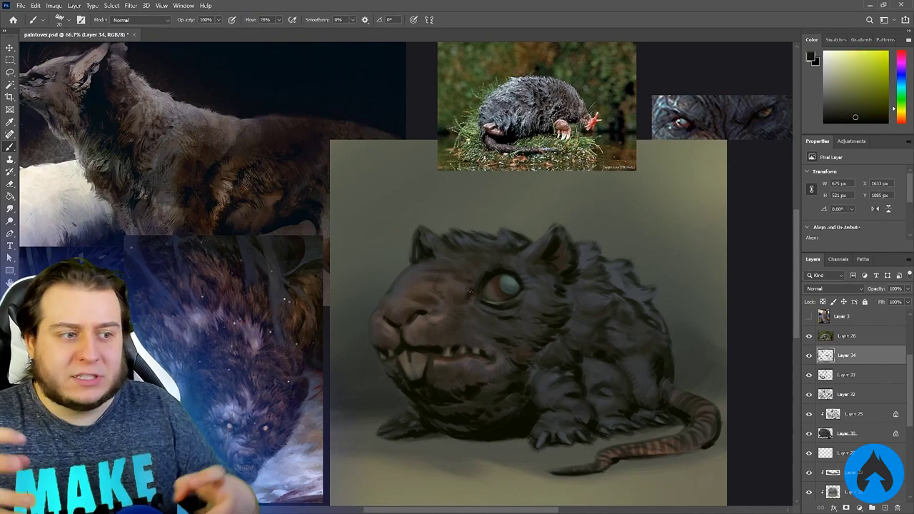
left_click_drag(491, 250, 517, 239)
left_click(518, 241, "alt")
key("ctrl+minus")
key("ctrl+equal")
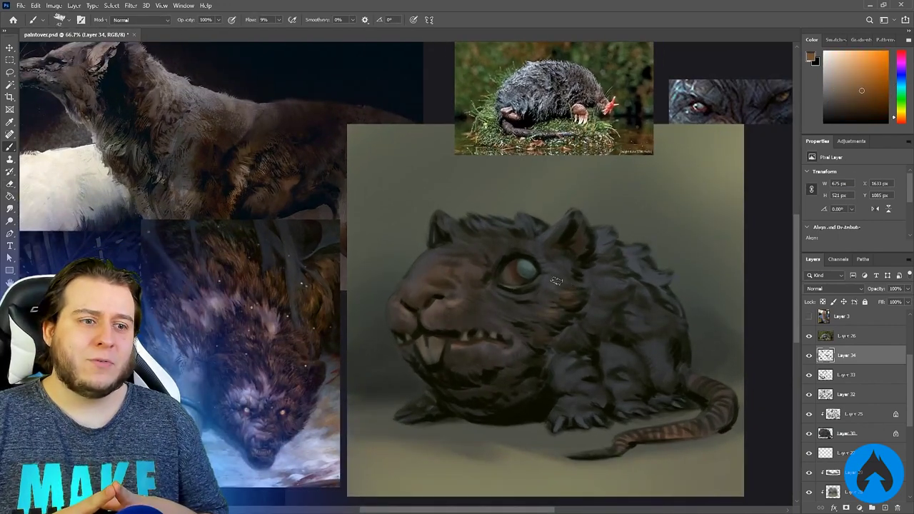
- Blend brown and bluish-violet tones into the cheek fur below and behind the eye at 9% flow
left_click(529, 302, "alt")
left_click(563, 276, "alt")
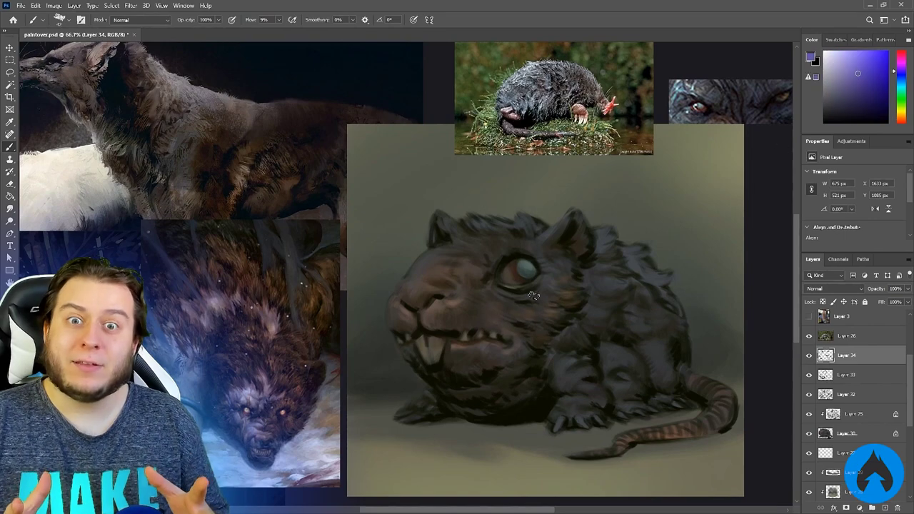
left_click(563, 283, "alt")
left_click_drag(564, 282, 584, 285)
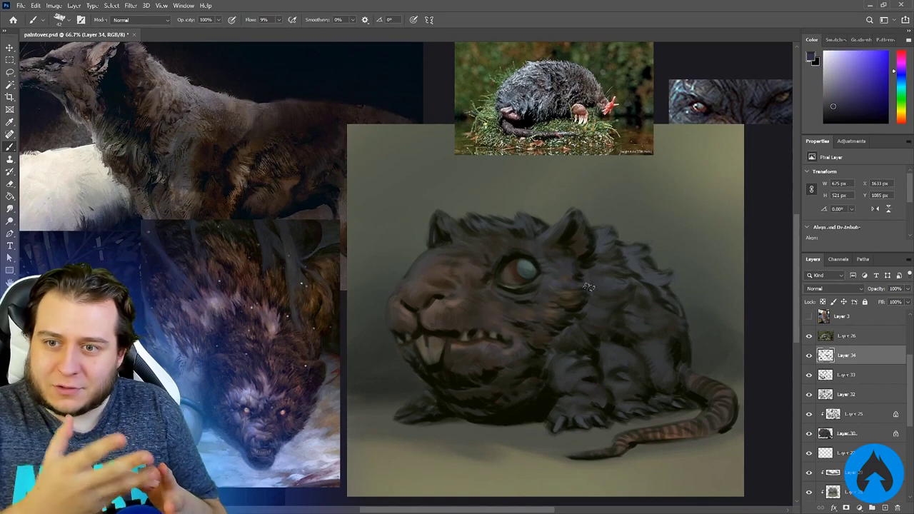
left_click_drag(494, 357, 501, 365)
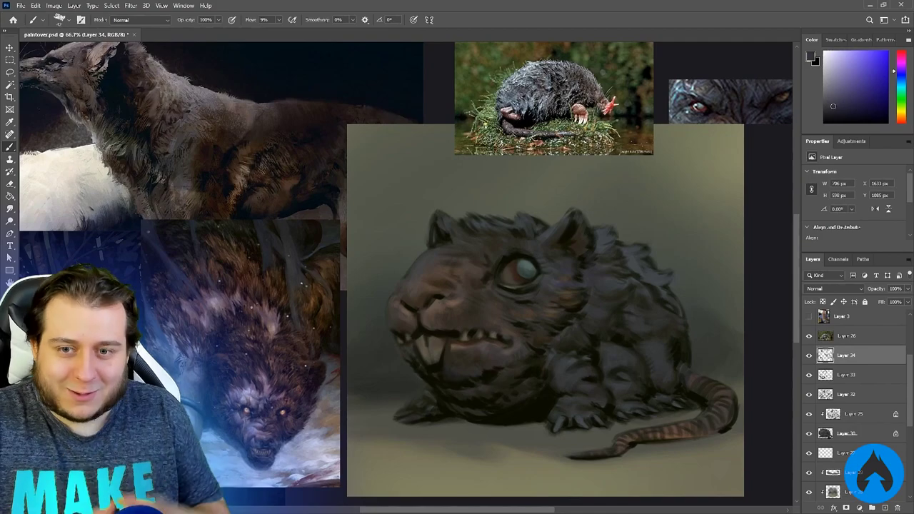
left_click(558, 306, "alt")
left_click(560, 303, "alt")
left_click_drag(554, 310, 564, 299)
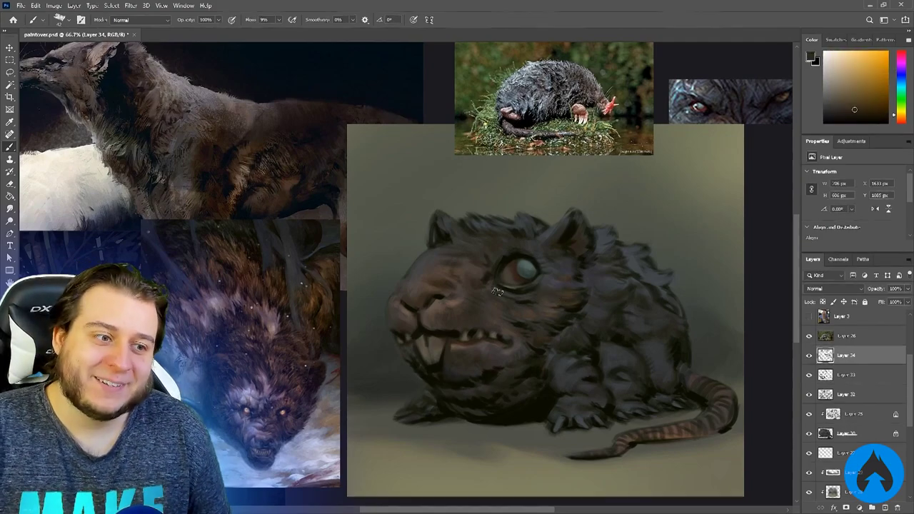
- Add wrinkles and tonal variation to the muzzle and the skin before the eye with sampled colours, and save the document
left_click(450, 292, "alt")
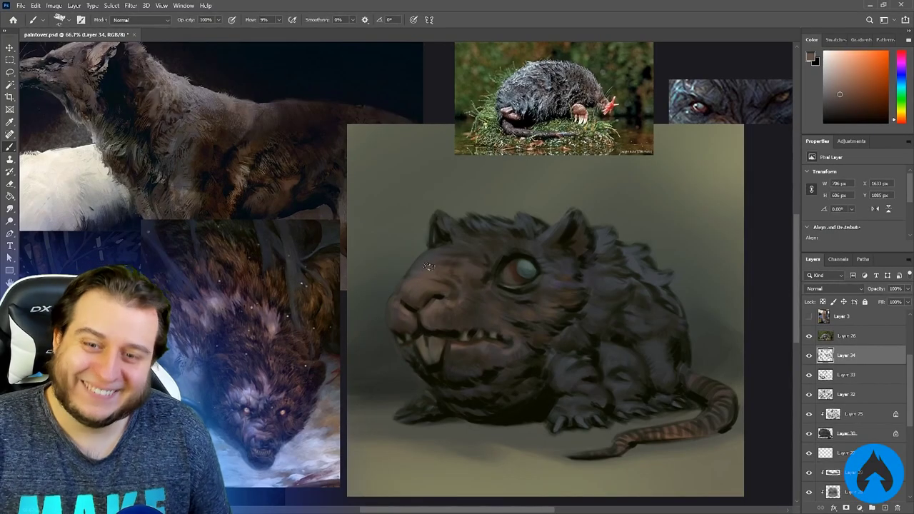
left_click(482, 250, "alt")
mouse_move(475, 285)
left_mouse_down()
mouse_move(484, 280)
mouse_move(449, 288)
mouse_move(486, 315)
left_mouse_up()
left_click(454, 303, "alt")
key("ctrl+s")
- Tint the toes of the front and hind paws with a reddish brown
left_click(867, 96)
left_click_drag(571, 410, 684, 404)
left_click(859, 112)
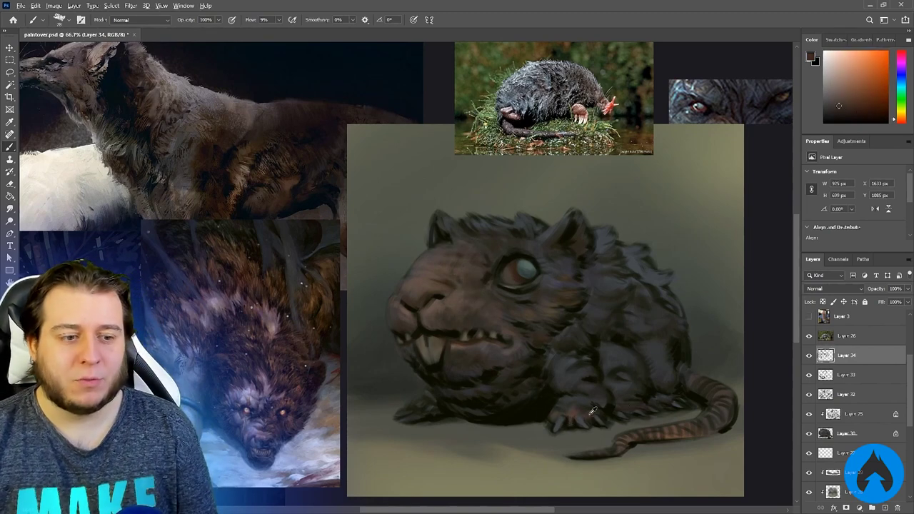
- Refine the fur on the chest and belly below the chin with tones sampled from the surrounding fur
left_click(478, 389, "alt")
left_click(474, 396, "alt")
left_click_drag(497, 408, 522, 405)
left_click(493, 373, "alt")
left_click_drag(480, 367, 489, 371)
left_click(526, 366, "alt")
key("ctrl+minus")
key("ctrl+plus")
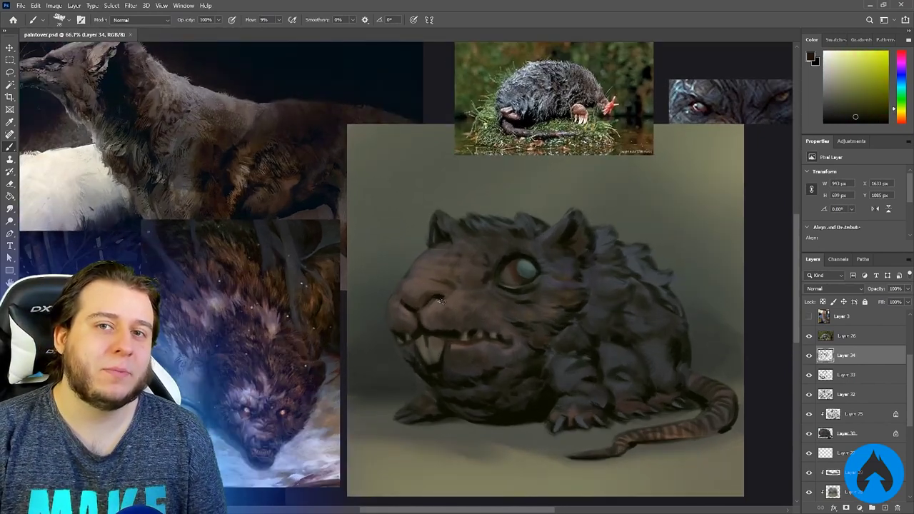
- Render the teeth, nose and fur tufts on the back on Layer 34 with sampled tones and an enlarged brush
left_click(448, 332, "alt")
key("bracketright")
key("bracketright")
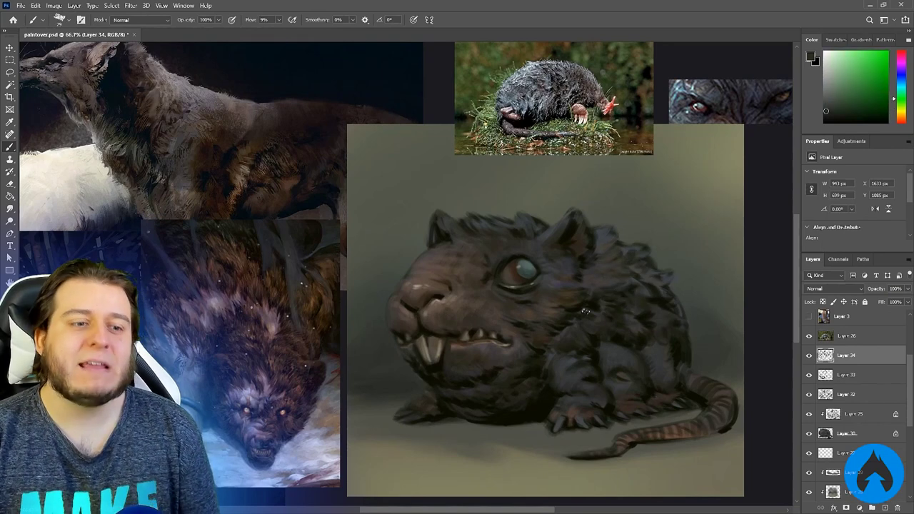
left_click(606, 309, "alt")
left_click_drag(617, 255, 614, 264)
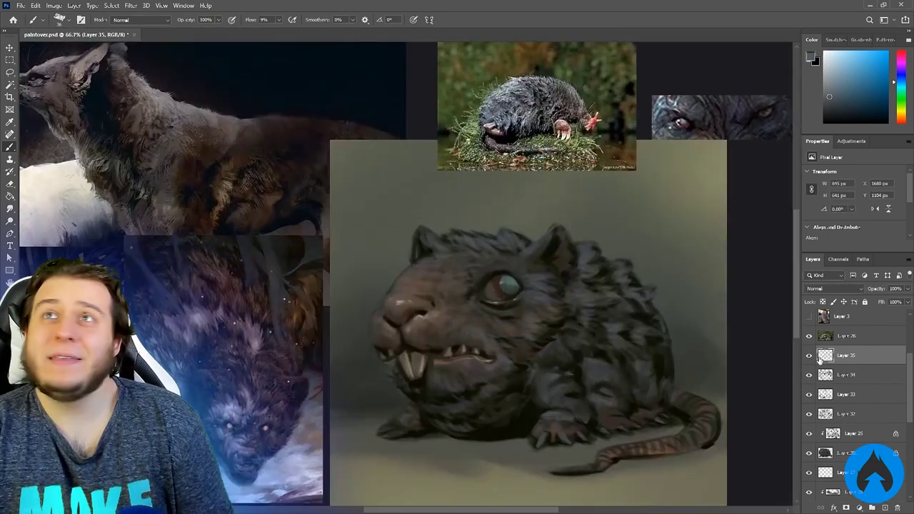
- Group Layer 30 through Layer 35 and add a clipped Color Burn layer above a merged copy of the group
left_click(846, 453, "shift")
key("ctrl+g")
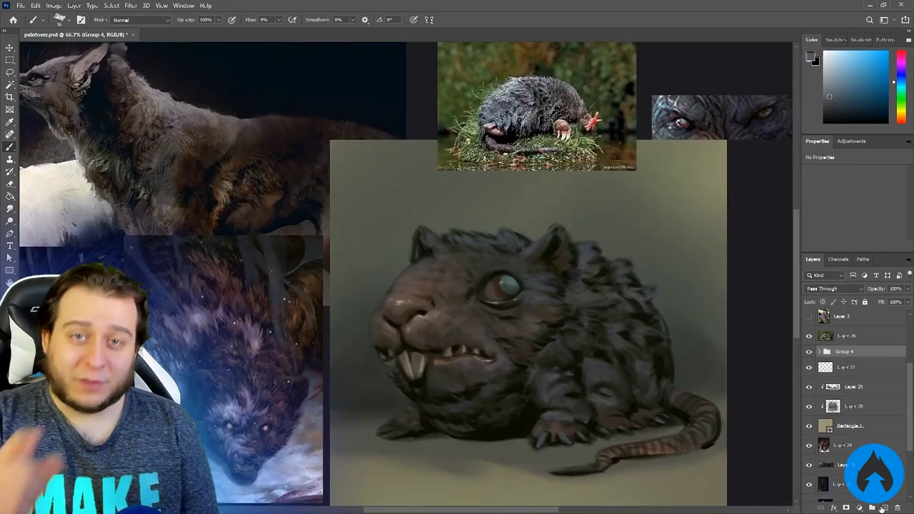
left_click(885, 507)
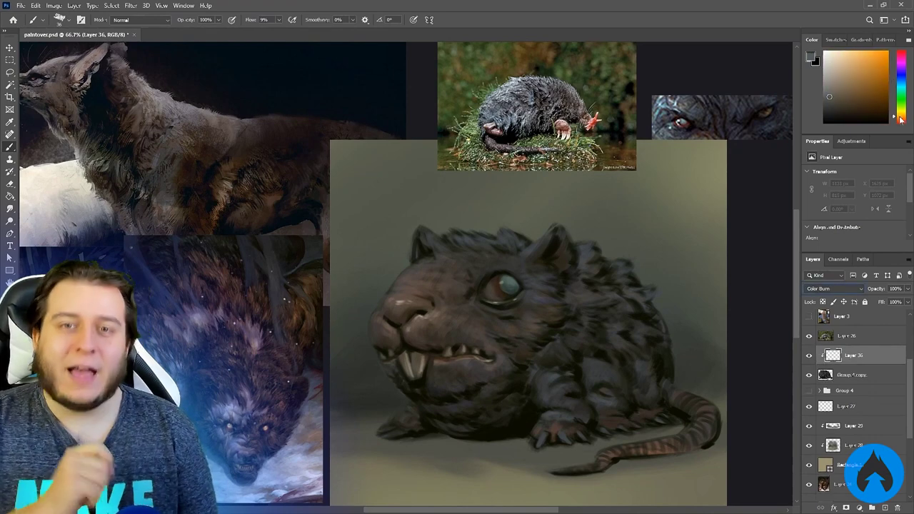
key("ctrl+minus")
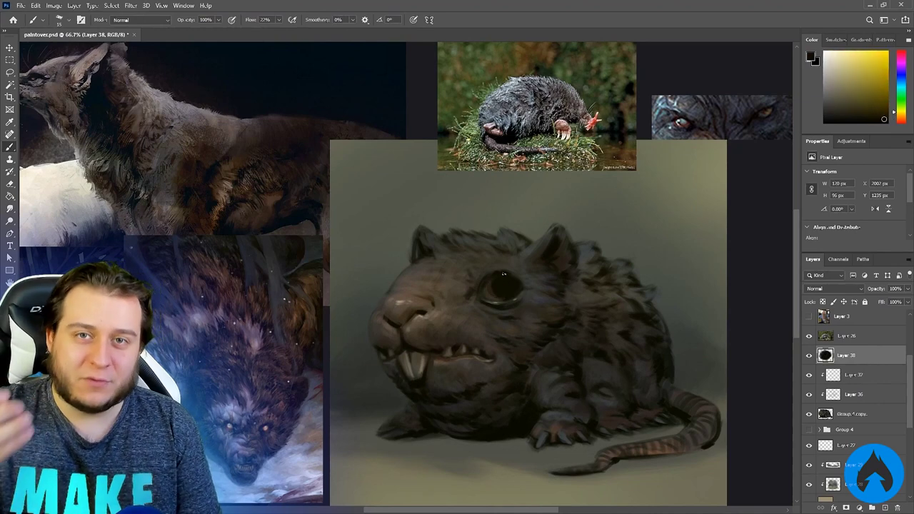
- Paint the eye's rim and dark glossy reflections with sampled tones, placing the reflections on a new Layer 39
left_click(519, 274, "alt")
left_click_drag(519, 276, 515, 283)
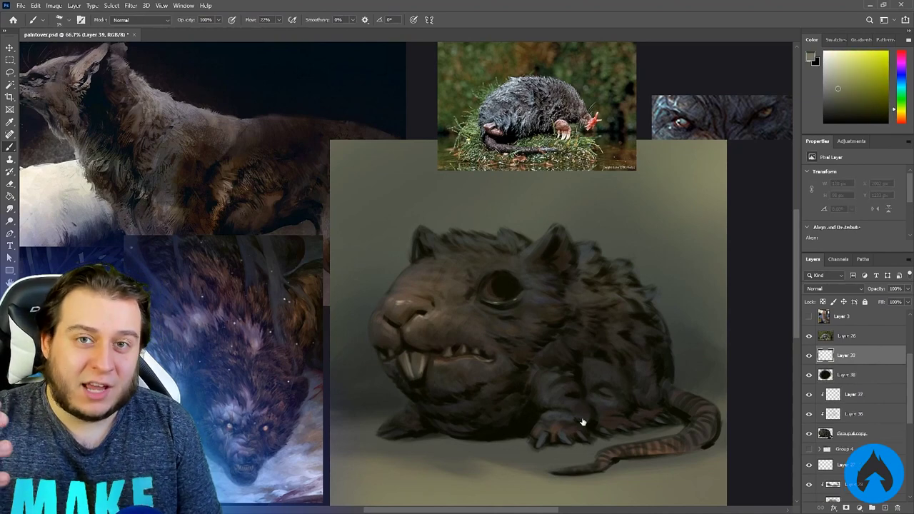
left_click(501, 286, "alt")
left_click(511, 286)
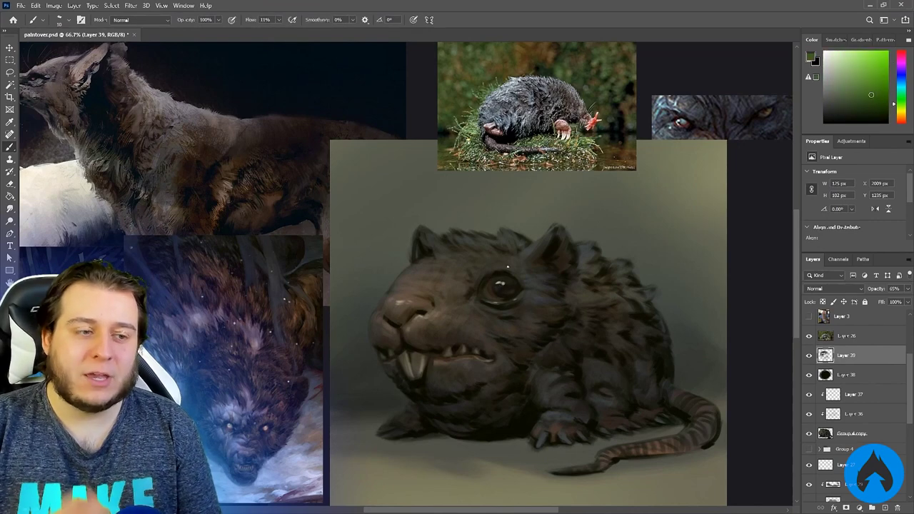
left_click(406, 303, "alt")
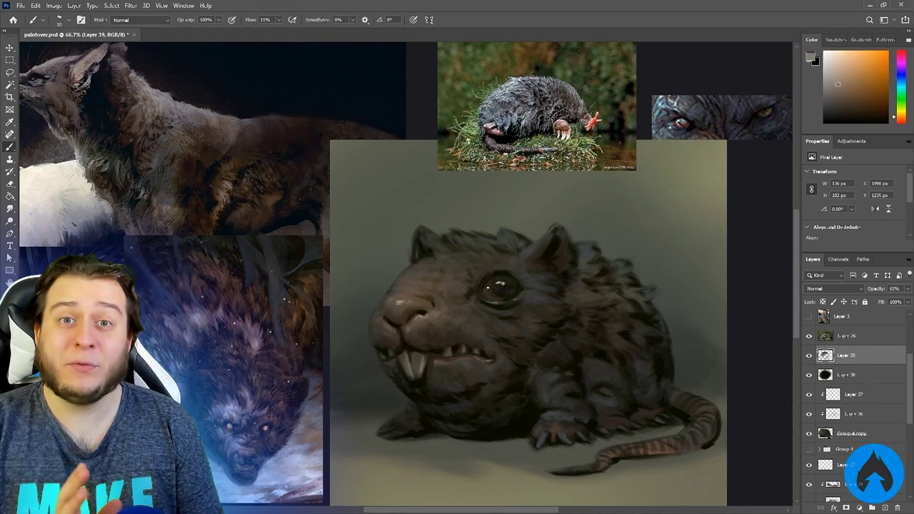
- Refine the eye, lower jaw, chin and muzzle edge on Layer 39 with tones sampled from the painting
left_click(500, 284, "alt")
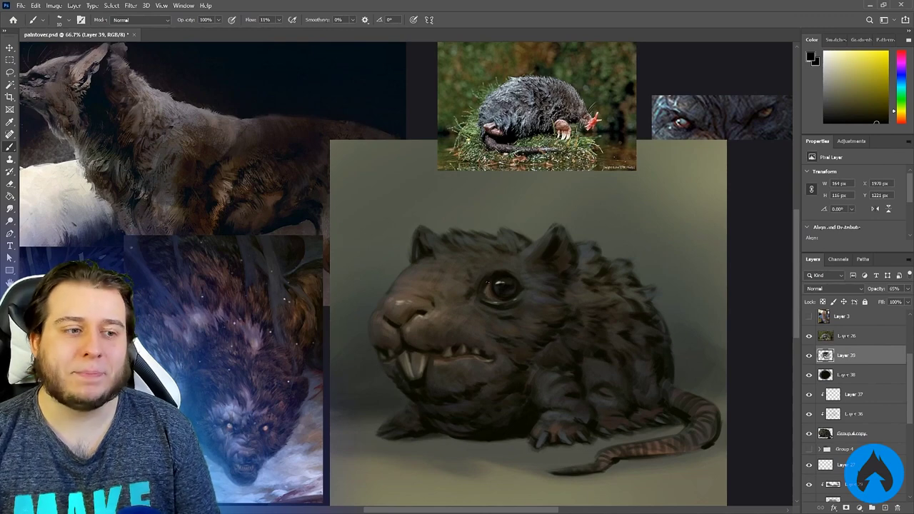
left_click(453, 358, "alt")
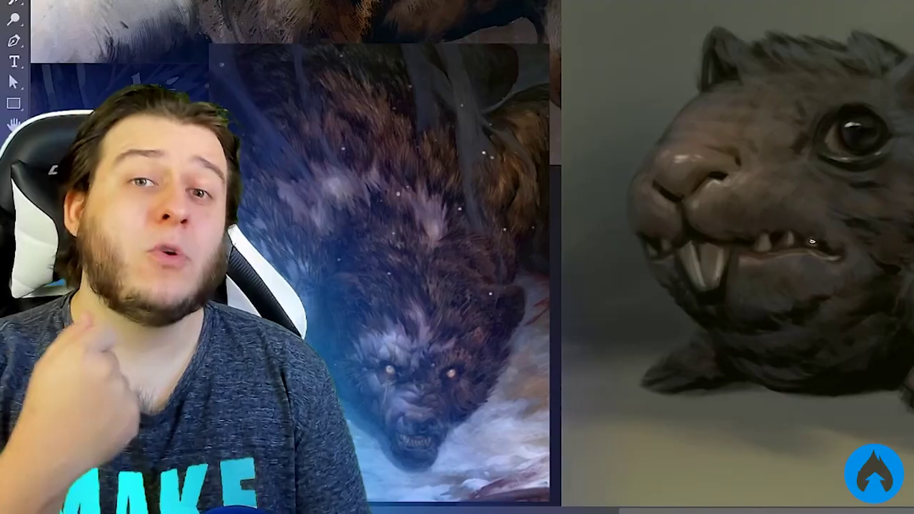
left_click(482, 348, "alt")
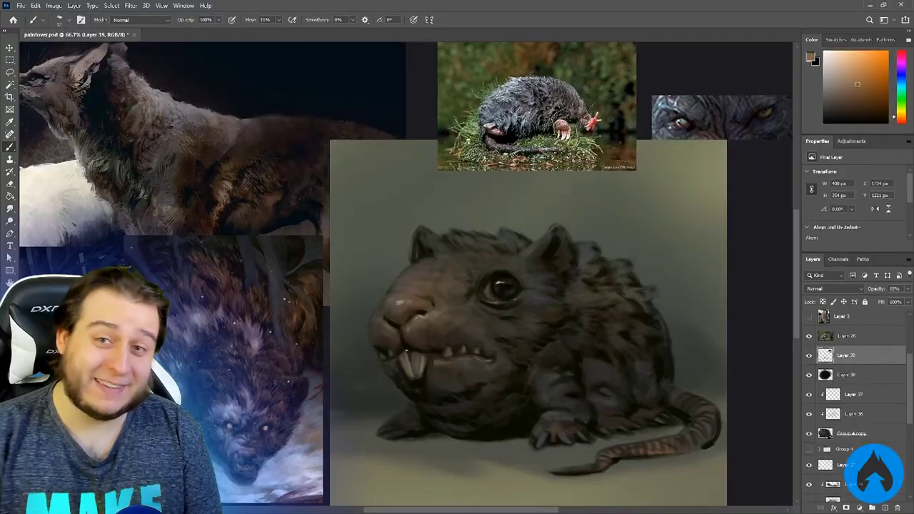
left_click(705, 286, "alt")
left_click(433, 360, "alt")
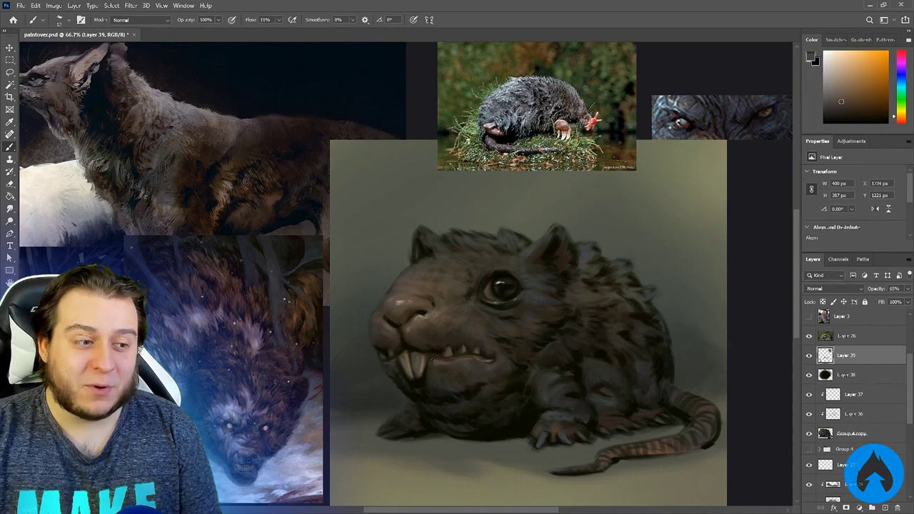
left_click(424, 372, "alt")
left_click(389, 364, "alt")
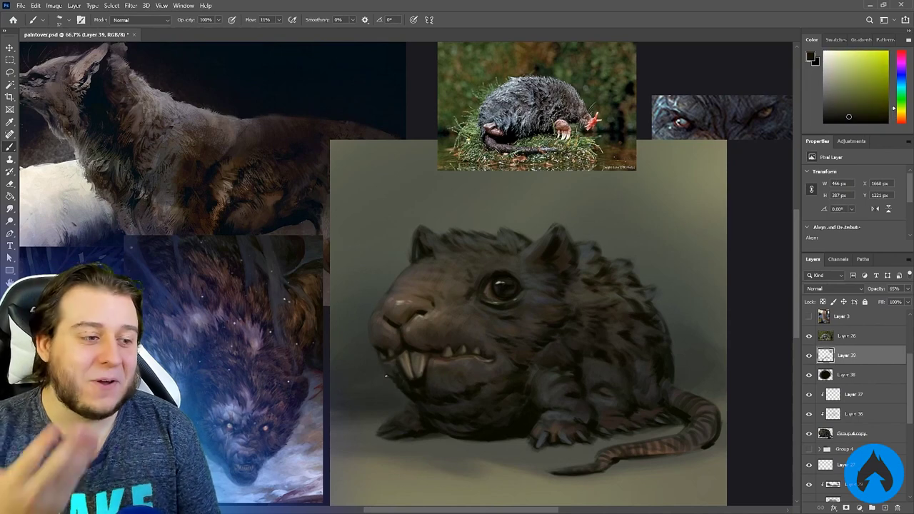
left_click(379, 308, "alt")
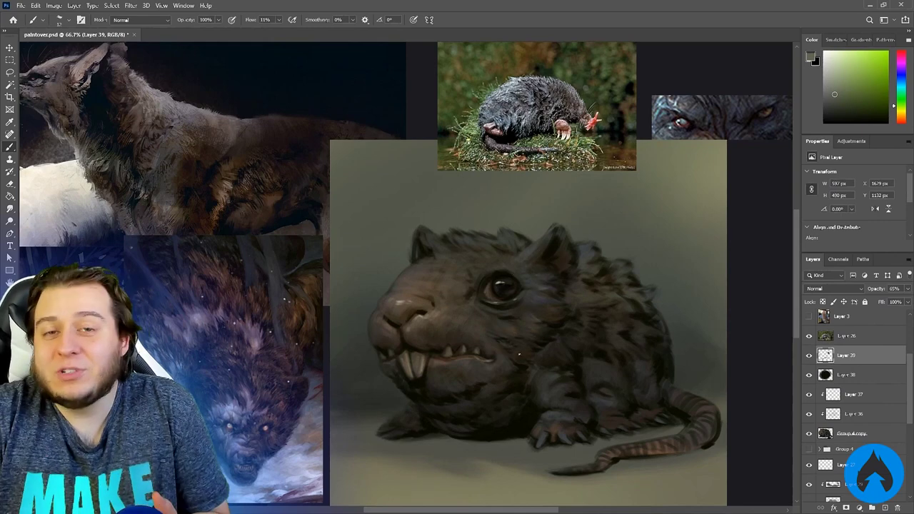
- Paint fur strokes on the forelegs and back, and touch up the face around the eye on Layer 39
left_click_drag(558, 397, 612, 390)
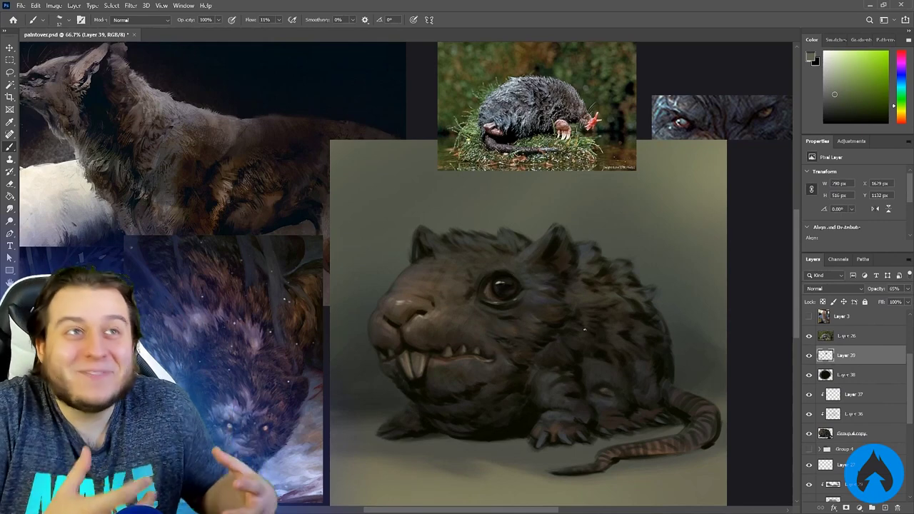
left_click_drag(616, 305, 604, 302)
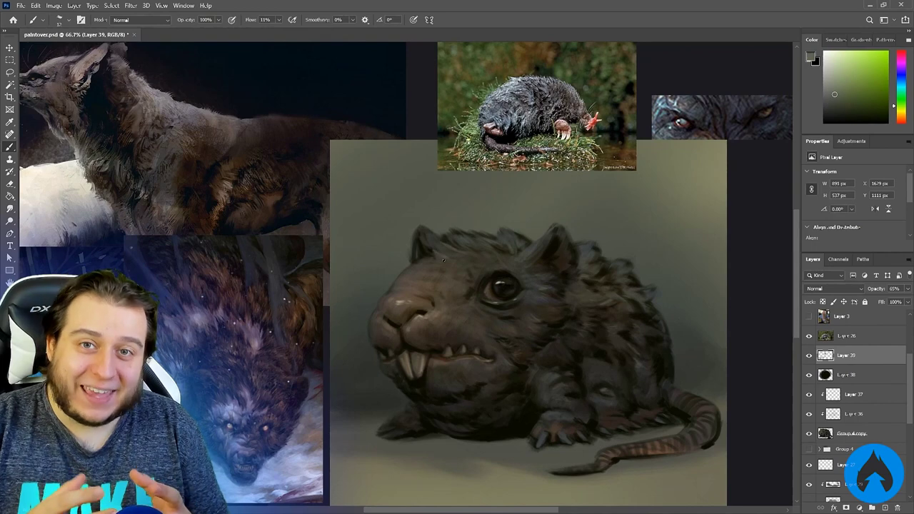
left_click(483, 288, "alt")
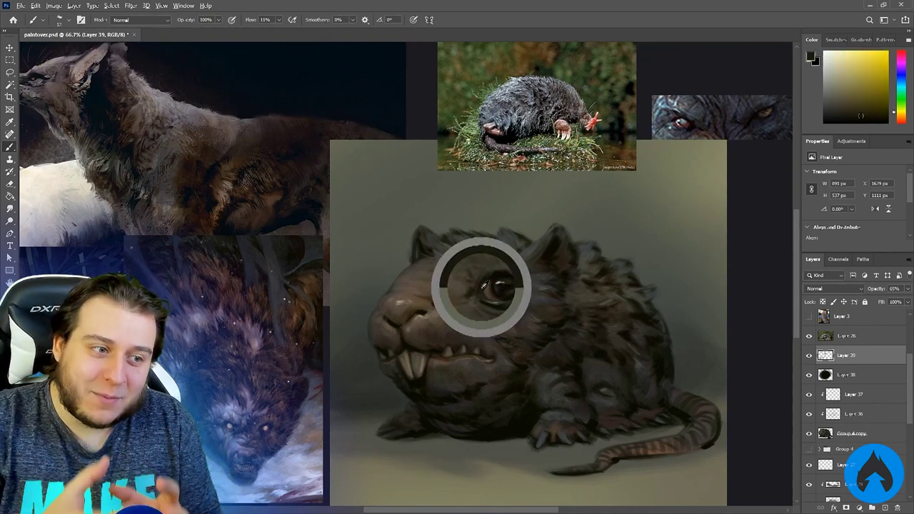
left_click(473, 306, "alt")
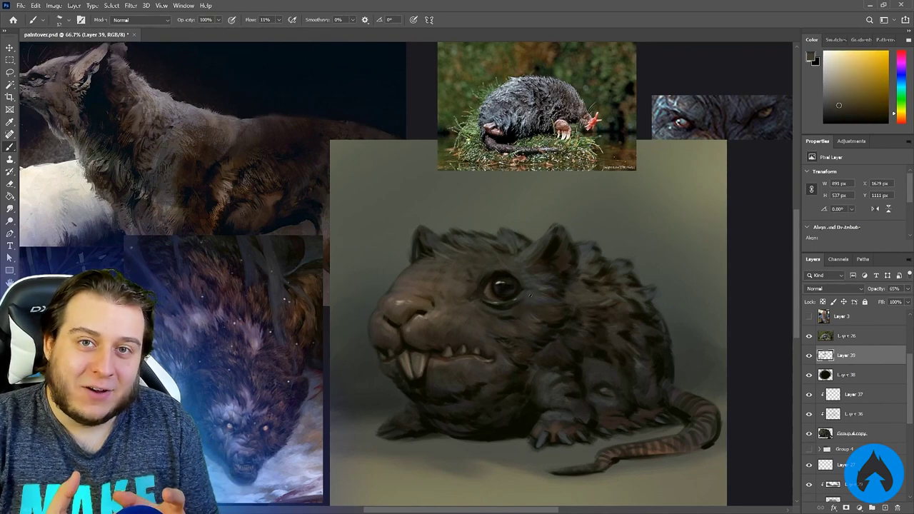
left_click(443, 324, "alt")
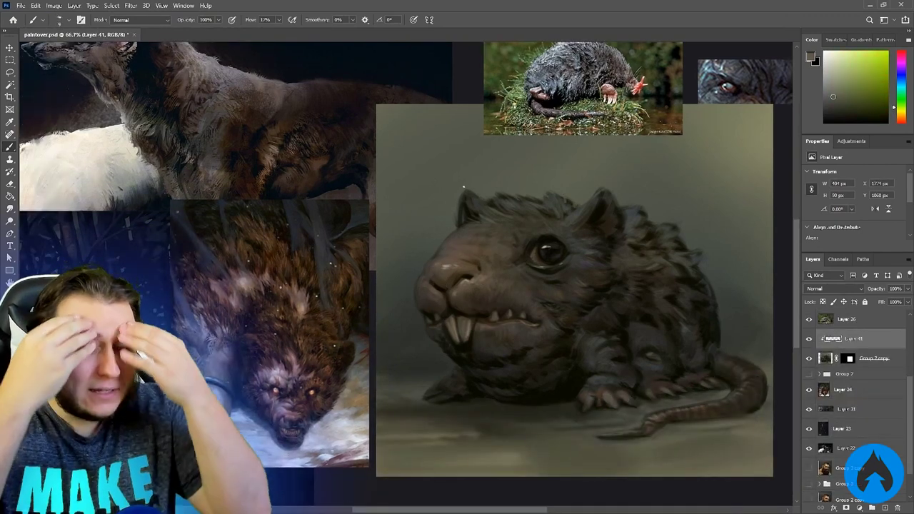
- Paint short fur strokes along the creature's outline at the ears, back and chin on Layer 41 with sampled tones
left_click_drag(458, 210, 456, 226)
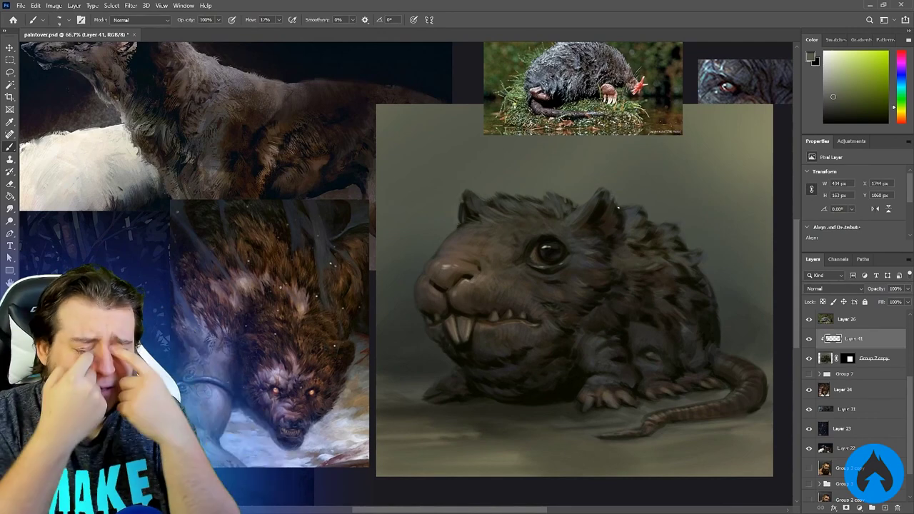
left_click_drag(618, 207, 644, 212)
left_click(691, 242, "alt")
left_click_drag(694, 245, 716, 293)
left_click(718, 295, "alt")
left_click(721, 318, "alt")
left_click(443, 341, "alt")
left_click_drag(439, 340, 430, 331)
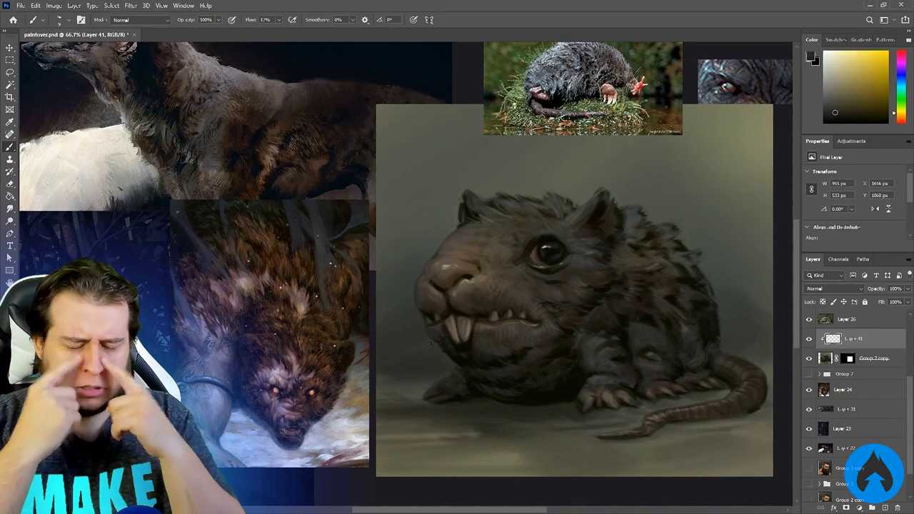
- Refine the fur on the muzzle and foreleg on Layer 41 with tones sampled from those areas
left_click(435, 287, "alt")
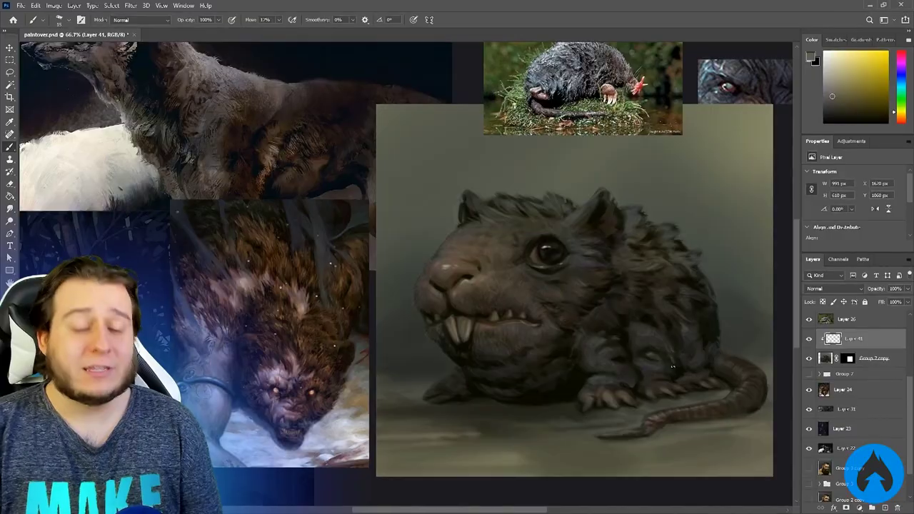
left_click(597, 342, "alt")
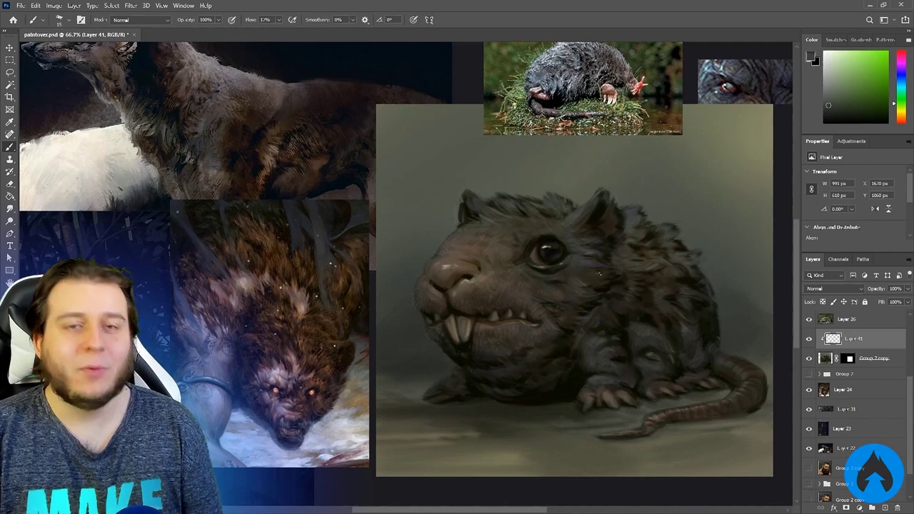
key("ctrl+minus")
key("ctrl+minus")
key("ctrl+plus")
key("ctrl+plus")
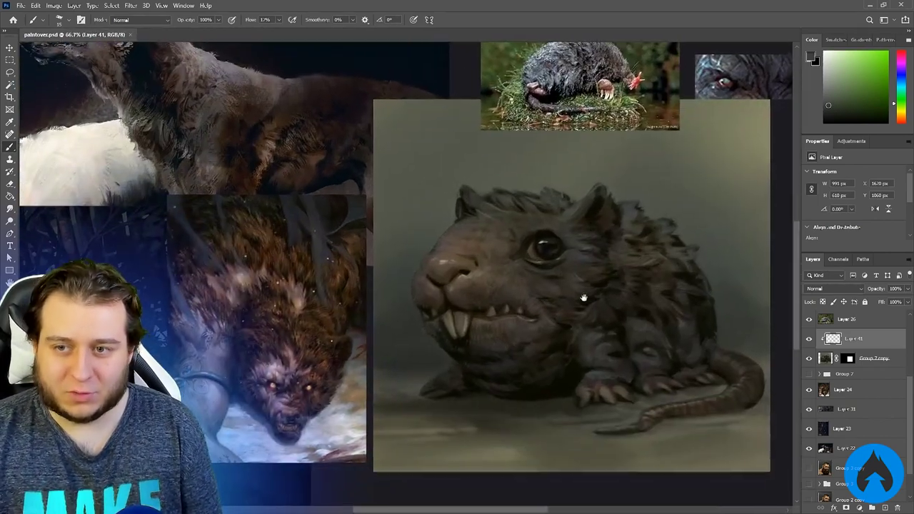
- Paint dark cracks and shading on the ground around the feet and touch up the tail with sampled tones on Layer 41
left_click(547, 348, "alt")
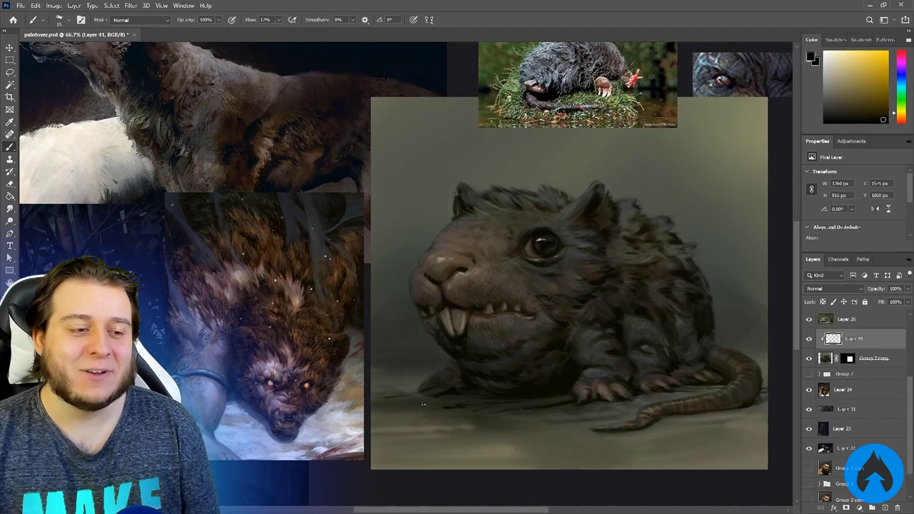
left_click_drag(422, 404, 439, 395)
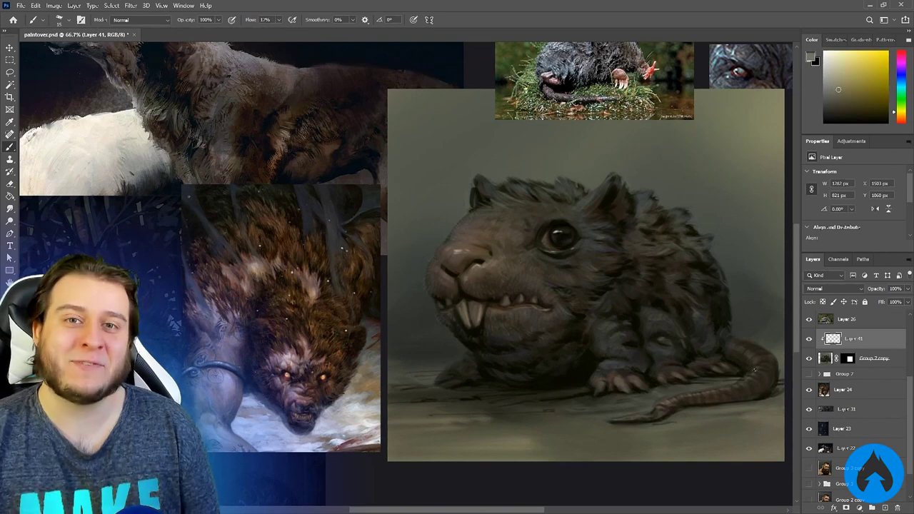
left_click(664, 408, "alt")
left_click(667, 406, "alt")
- Add a clipped Screen layer above Layer 41, save the file, and paint a soft pale glow over the eye
key("ctrl+shift+alt+n")
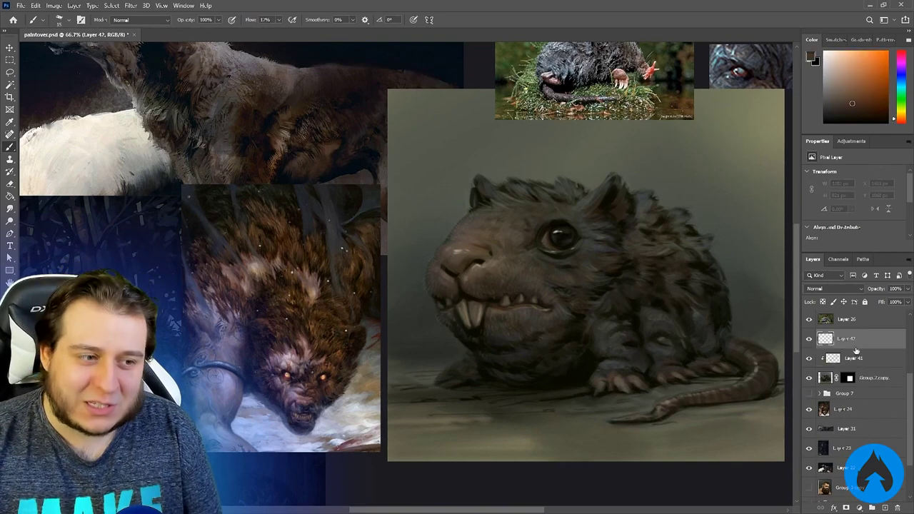
left_click(856, 348, "alt")
key("ctrl+minus")
key("ctrl+s")
left_click_drag(578, 259, 535, 297)
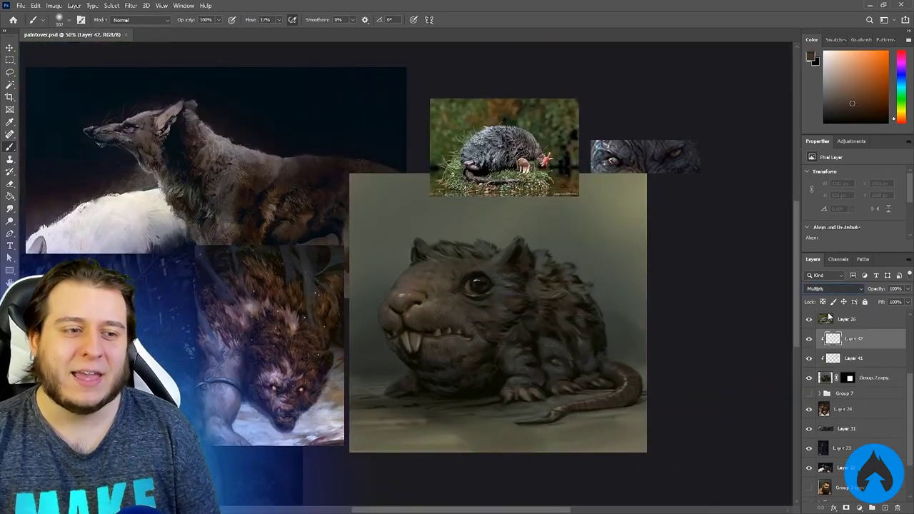
left_click(901, 104)
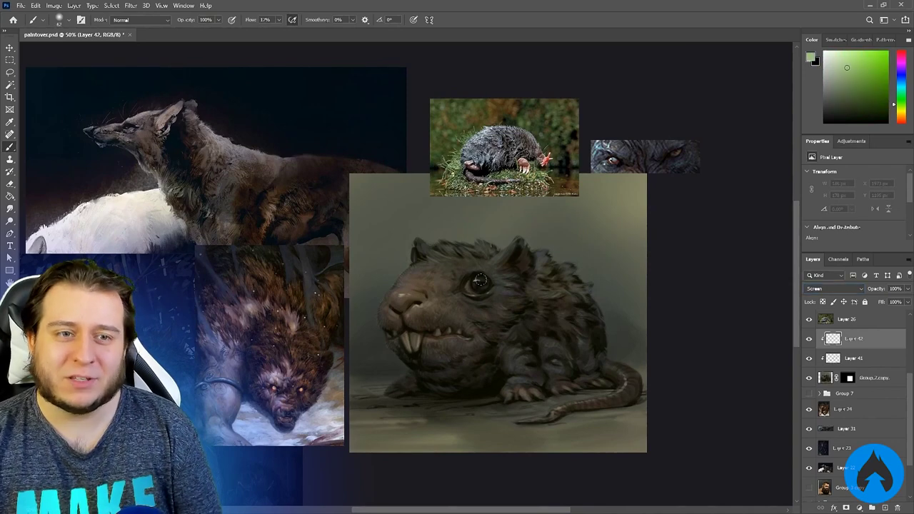
left_click_drag(475, 281, 484, 290)
key("ctrl+plus")
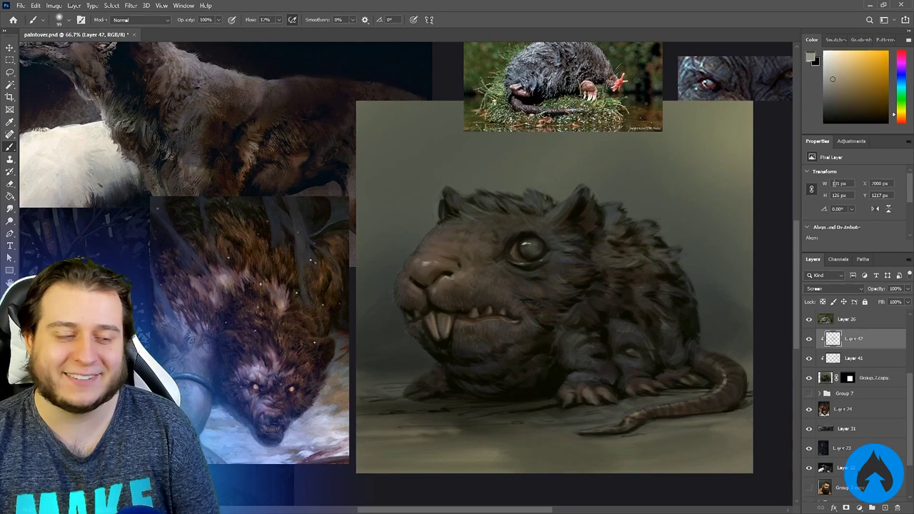
- Add a clipped Multiply layer above Layer 42 and darken the creature's lower body with a sampled brown tone
left_click(886, 508, "ctrl")
left_click_drag(857, 360, 855, 332)
left_click(858, 289)
left_click(529, 322, "alt")
mouse_move(450, 314)
left_mouse_down()
mouse_move(618, 316)
mouse_move(506, 347)
left_mouse_up()
key("ctrl+minus")
mouse_move(607, 391)
left_mouse_down()
mouse_move(363, 425)
mouse_move(414, 418)
mouse_move(393, 322)
mouse_move(386, 333)
left_mouse_up()
key("ctrl+z")
- Darken the background corners and the ground around the creature with a large soft brush on Layer 43
left_click_drag(635, 228, 637, 286)
left_click_drag(628, 400, 471, 439)
left_click_drag(637, 161, 643, 187)
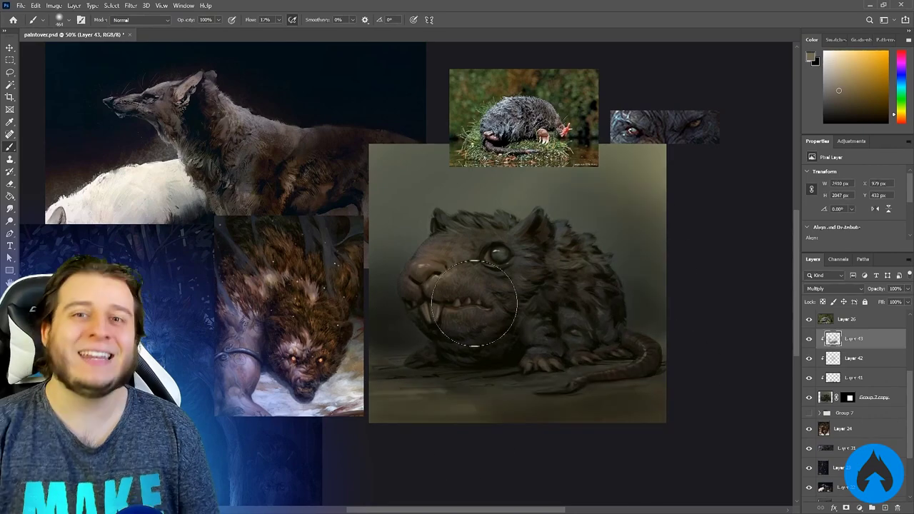
left_click_drag(383, 204, 414, 137)
left_click_drag(636, 154, 692, 215)
- Add a new Layer 44, stamp a rough texture across the ground with a textured brush, and transform it
left_click(886, 507)
left_click_drag(437, 364, 465, 414)
left_click_drag(611, 351, 551, 381)
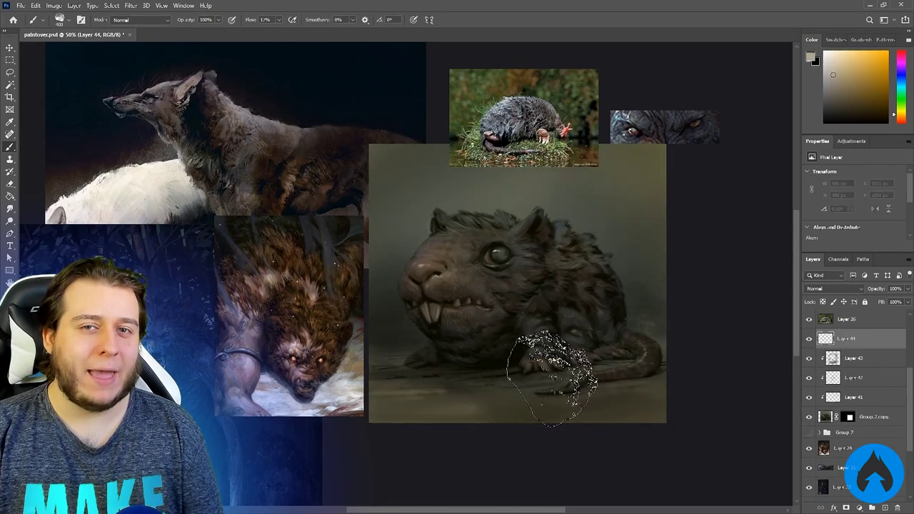
left_click(468, 412, "alt")
left_click_drag(343, 391, 684, 367)
key("ctrl+t")
left_click_drag(737, 461, 828, 436)
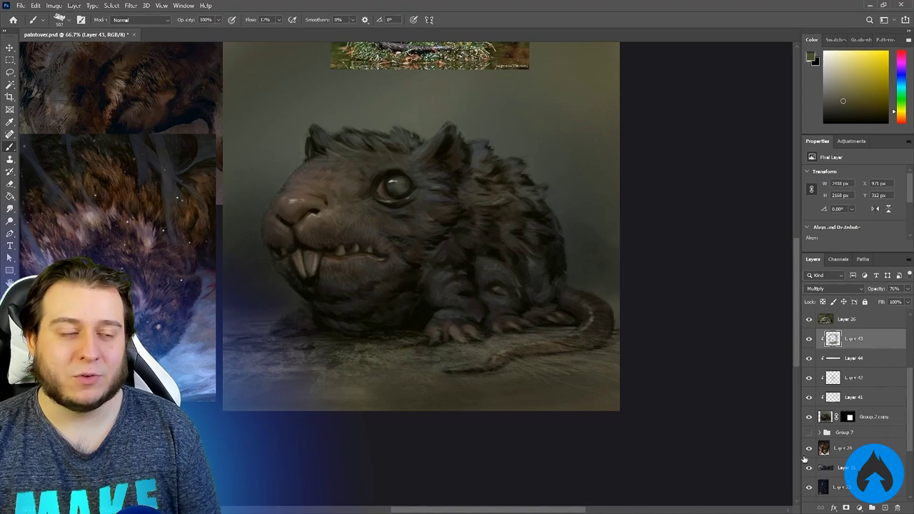
- Add layer masks to Layer 43 and Layer 44, and mask out ground texture beneath the creature's belly and feet
left_click(846, 507)
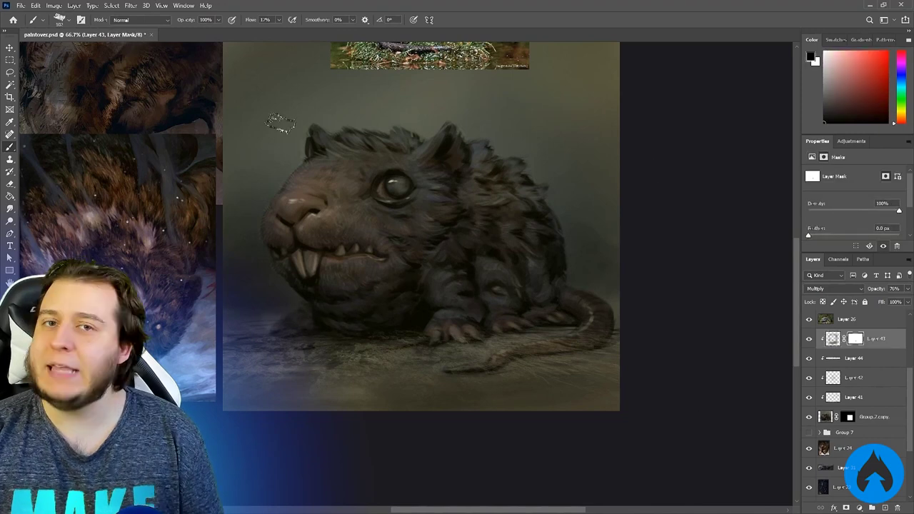
left_click(809, 359)
left_click(860, 358)
left_click(810, 359)
left_click(846, 507)
left_click_drag(420, 334, 329, 338)
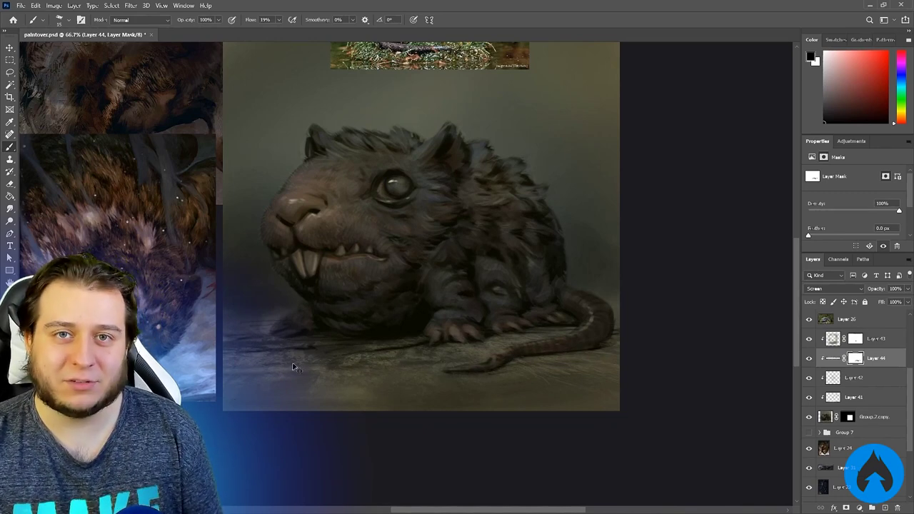
- Add a new Layer 45 above Layer 44 and paint small cracks and pebbles on the ground before the creature
key("ctrl+minus")
left_click(886, 508)
key("ctrl+plus")
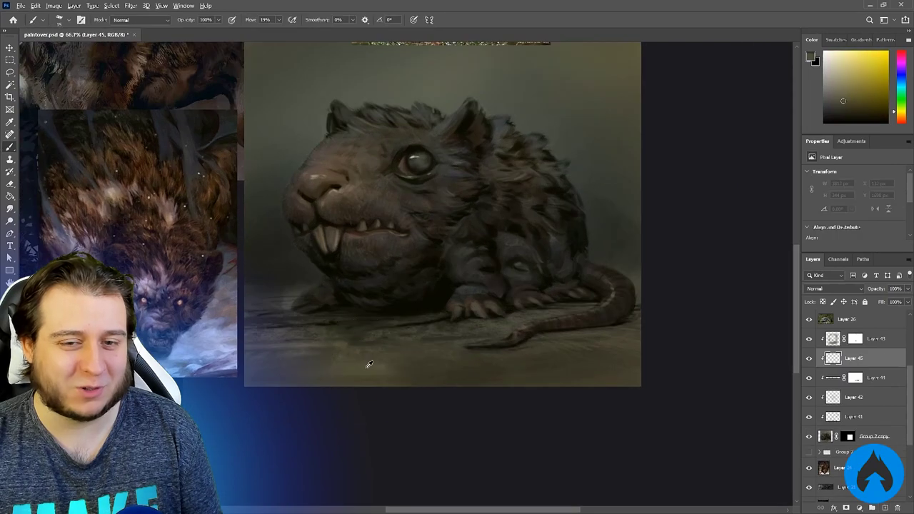
left_click(277, 339)
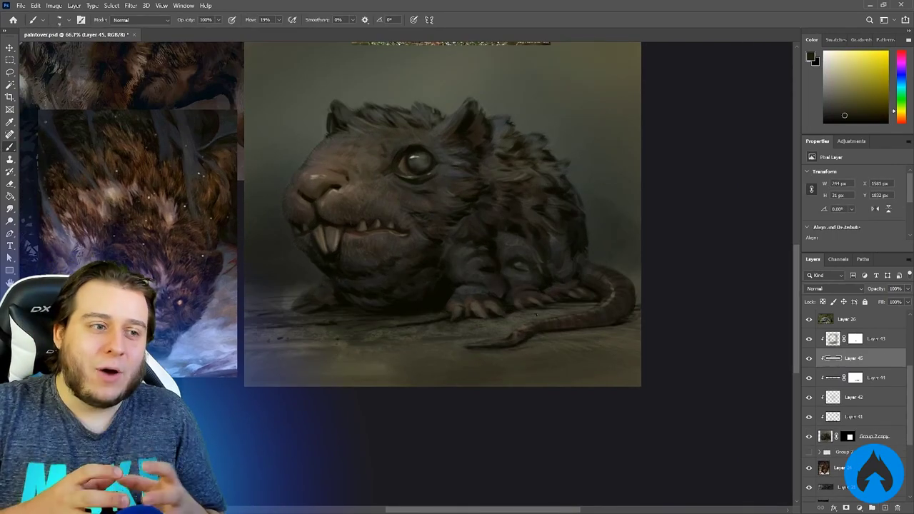
left_click(337, 344, "alt")
left_click_drag(339, 342, 357, 344)
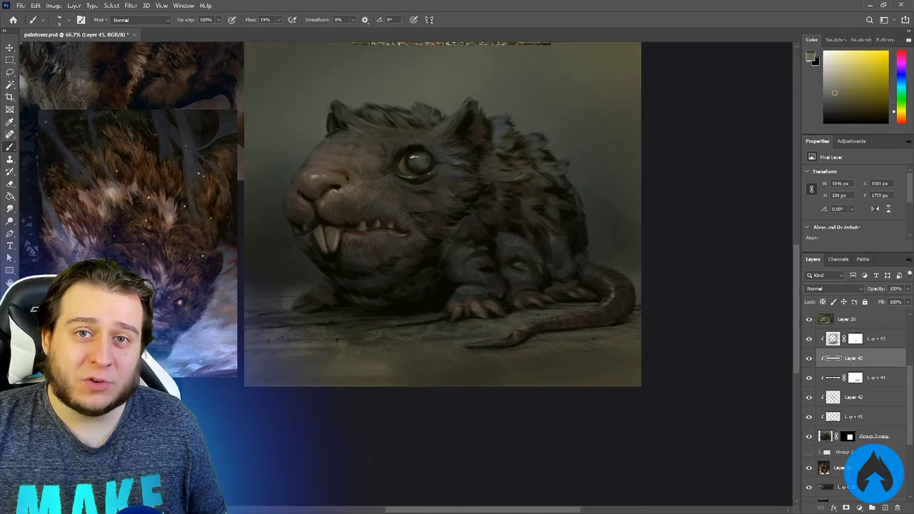
- Extend the small ground details around the tail and out to the picture's side edges on Layer 45
left_click(572, 343, "alt")
left_click(594, 338)
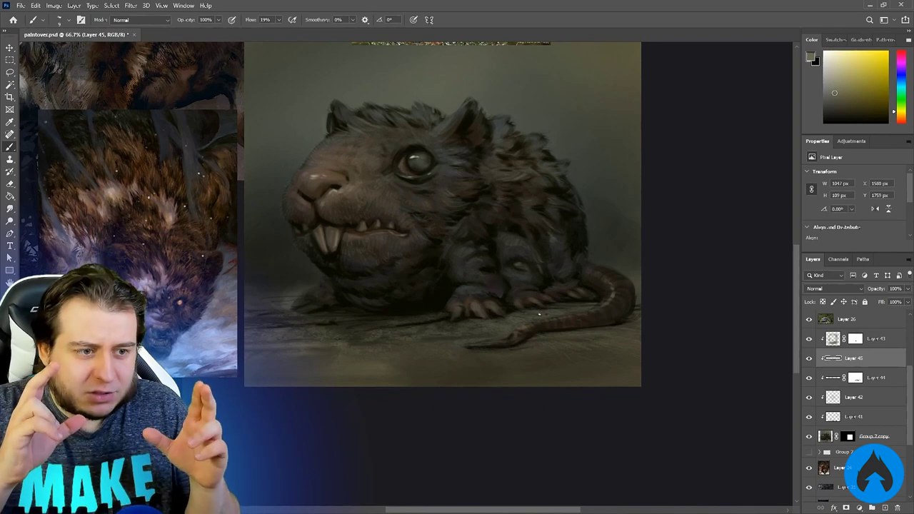
left_click_drag(264, 315, 277, 318)
left_click_drag(667, 329, 623, 349)
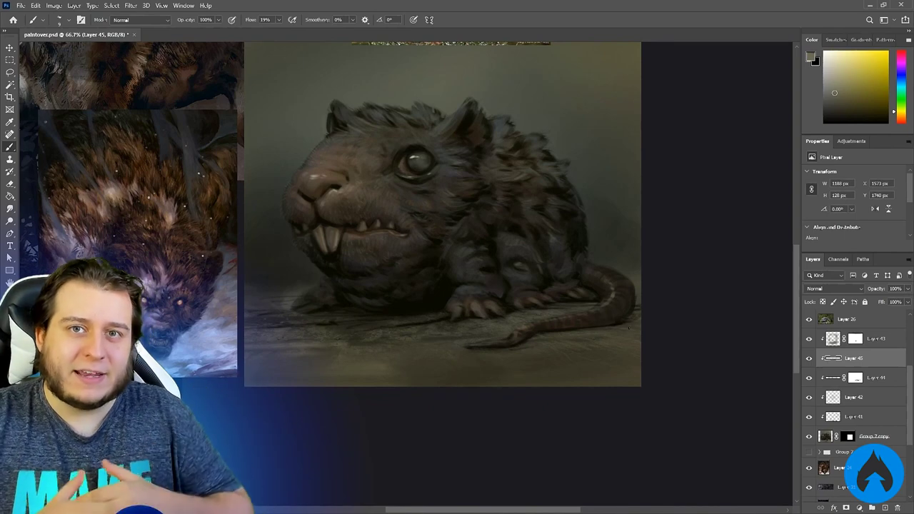
key("r")
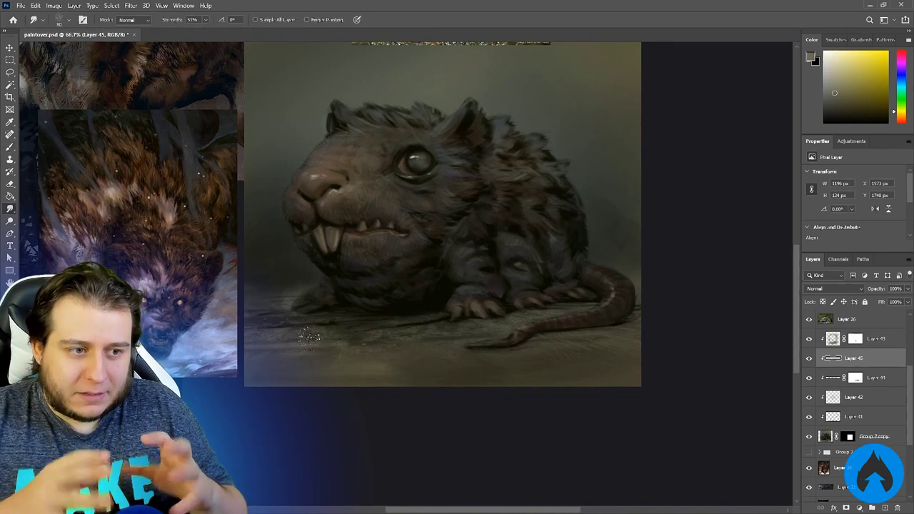
- Touch up the creature's front paw, leg and shoulder fur on Layer 45 with dark tones sampled from the painting
key("b")
left_click(835, 104)
left_click(831, 91)
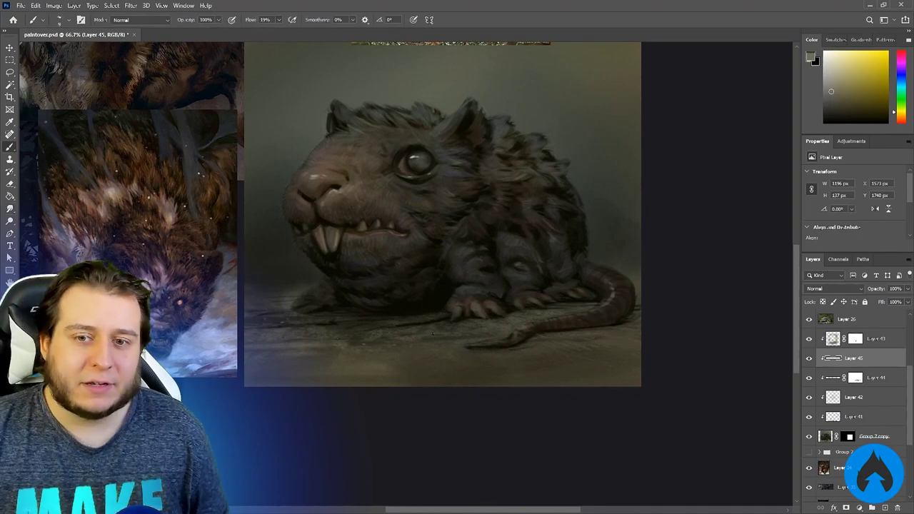
left_click(473, 312, "alt")
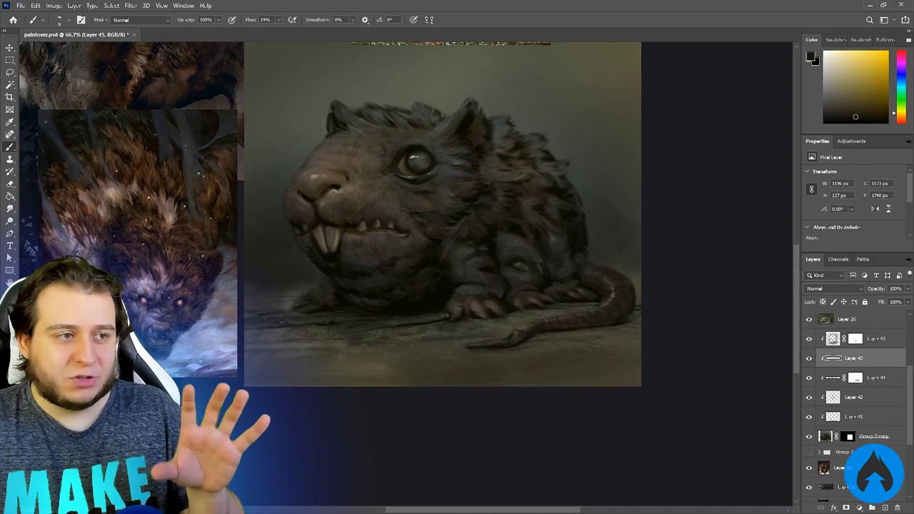
mouse_move(473, 312)
left_mouse_down()
mouse_move(499, 295)
mouse_move(471, 357)
mouse_move(463, 308)
mouse_move(444, 277)
mouse_move(453, 267)
left_mouse_up()
left_click(465, 322, "alt")
left_click(463, 309, "alt")
left_click(466, 291, "alt")
left_click(431, 269, "alt")
left_click(433, 277, "alt")
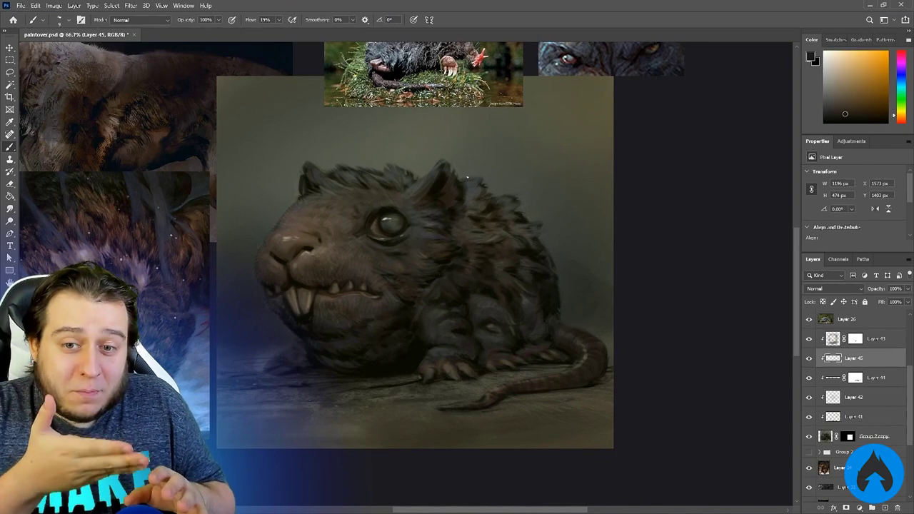
- Refine the fur around the near ear, cheek and upper back on Layer 45 with sampled grey-brown tones
left_click(483, 299, "alt")
left_click(463, 198, "alt")
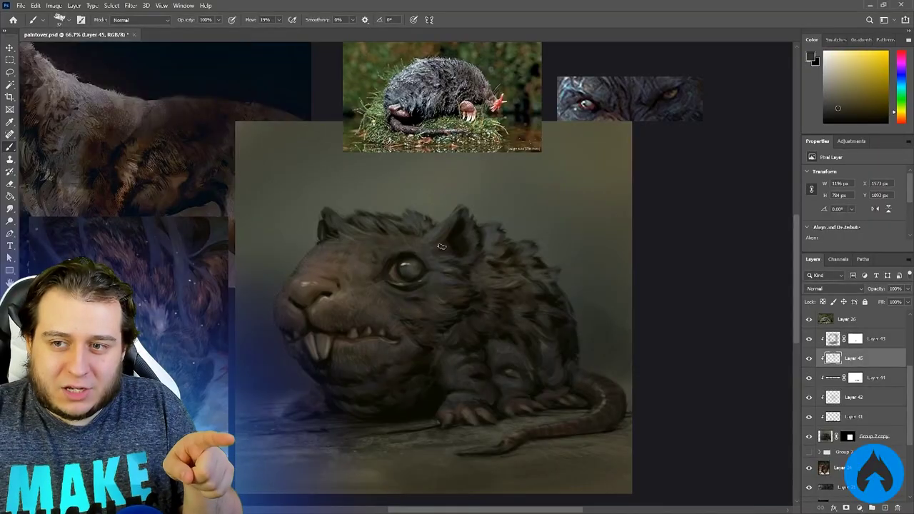
left_click(433, 262, "alt")
left_click(426, 244, "alt")
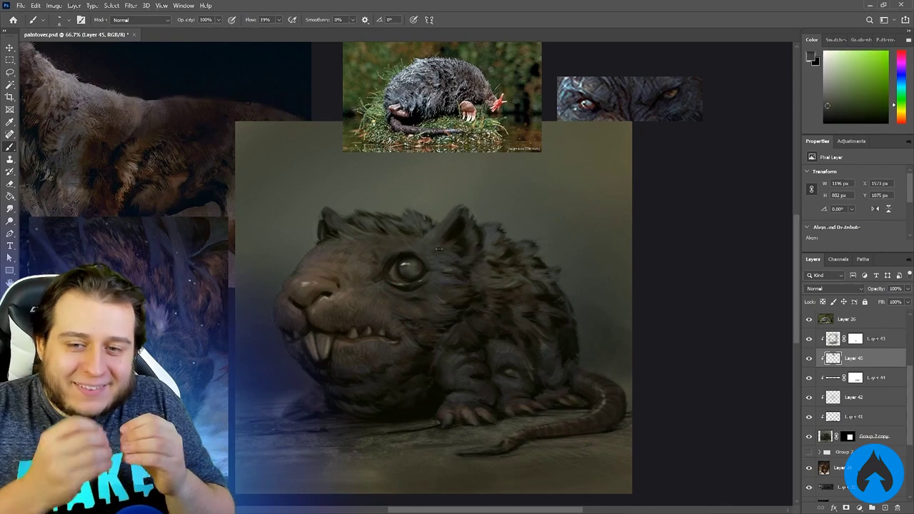
left_click(510, 251, "alt")
left_click(834, 94)
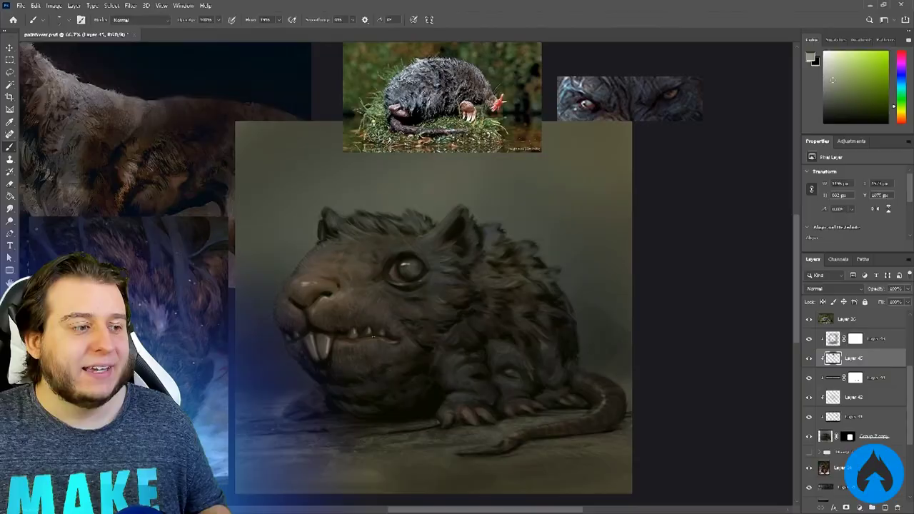
- Repaint the rear corner of the creature's mouth with dark and skin tones sampled from around the lips
left_click(398, 339, "alt")
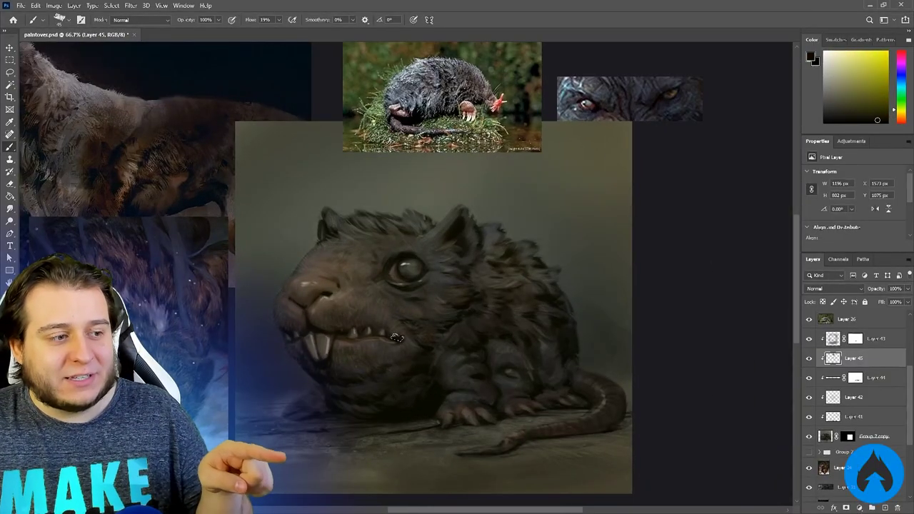
left_click_drag(391, 337, 406, 342)
left_click(399, 340, "alt")
left_click(376, 338, "alt")
left_click(347, 342, "alt")
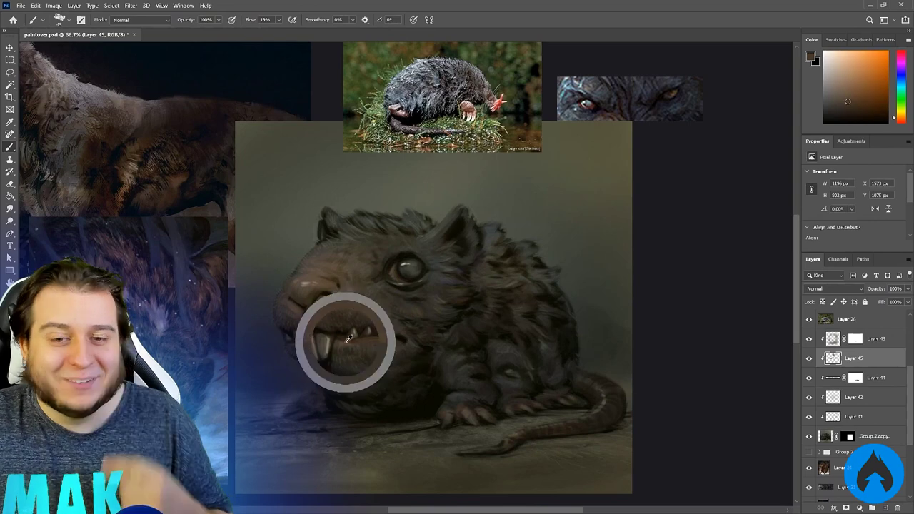
left_click(384, 340, "alt")
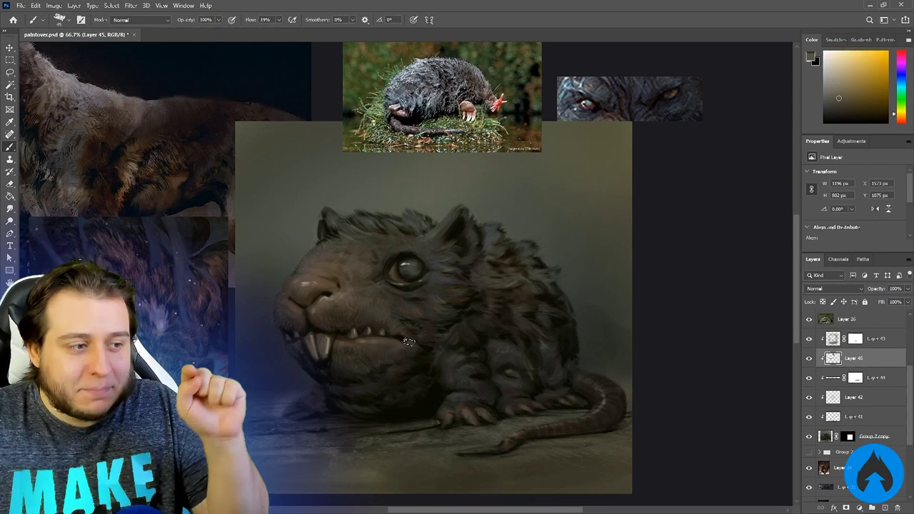
- Shape the lip and cheek fur behind the mouth corner with sampled dark browns, then restore the upright canvas
key("r")
left_click_drag(394, 343, 366, 311)
left_click(372, 320, "alt")
left_click(367, 310, "alt")
left_click(355, 328, "alt")
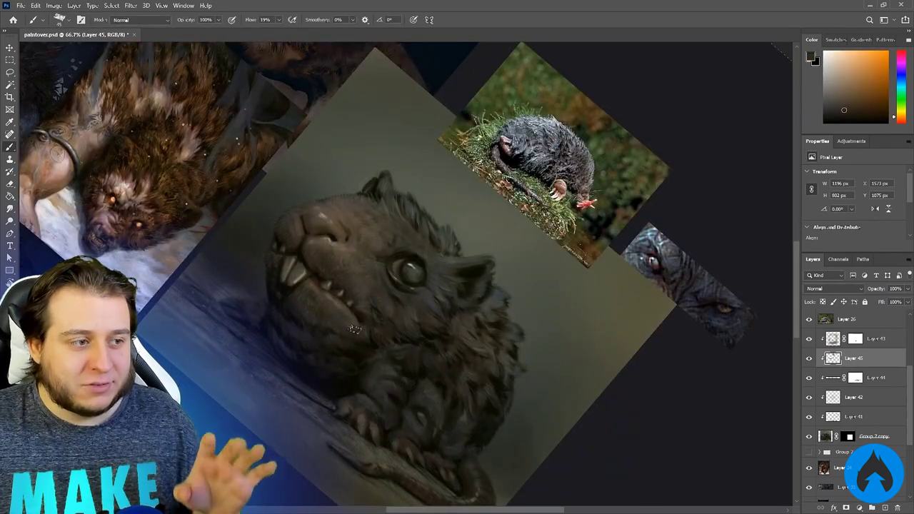
left_click(901, 76)
left_click(363, 332, "alt")
mouse_move(356, 327)
left_mouse_down()
mouse_move(369, 335)
mouse_move(425, 307)
left_mouse_up()
key("r")
key("b")
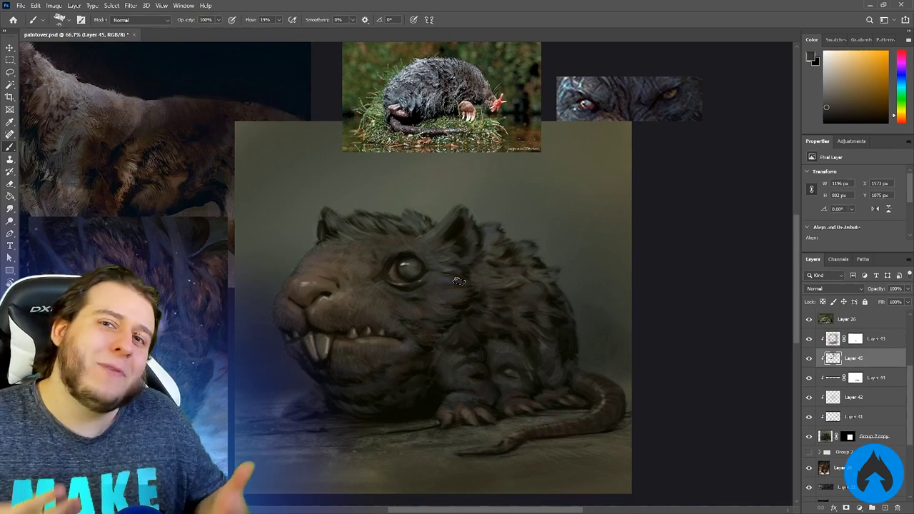
- Blend the creature's face and cheek with a soft brush, using tones sampled from the fur, eye and fang
key("ctrl+minus")
mouse_move(422, 250)
left_mouse_down()
mouse_move(494, 263)
mouse_move(452, 217)
left_mouse_up()
key("ctrl+plus")
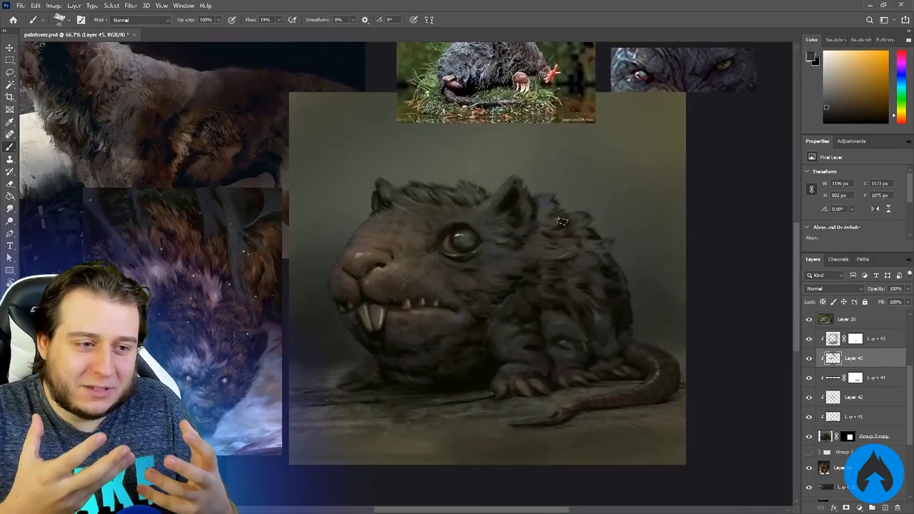
key("ctrl+minus")
key("period")
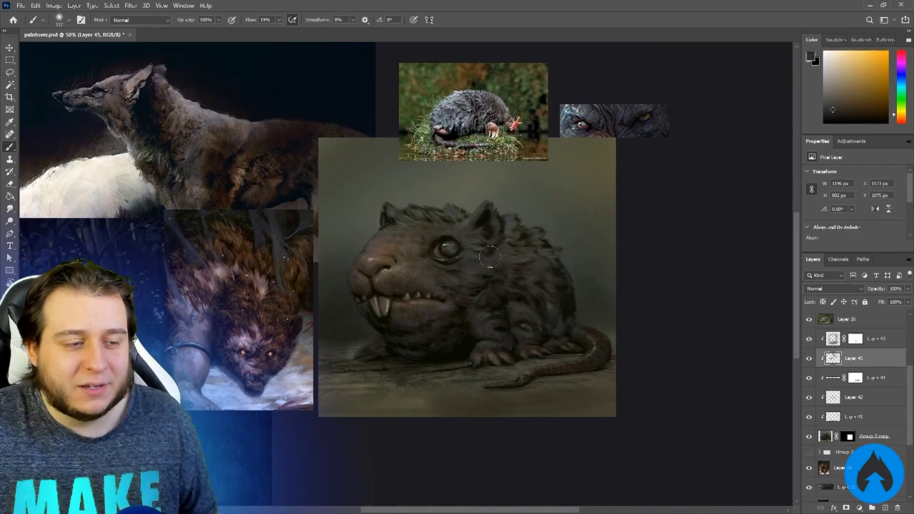
left_click(477, 271, "alt")
left_click(449, 249, "alt")
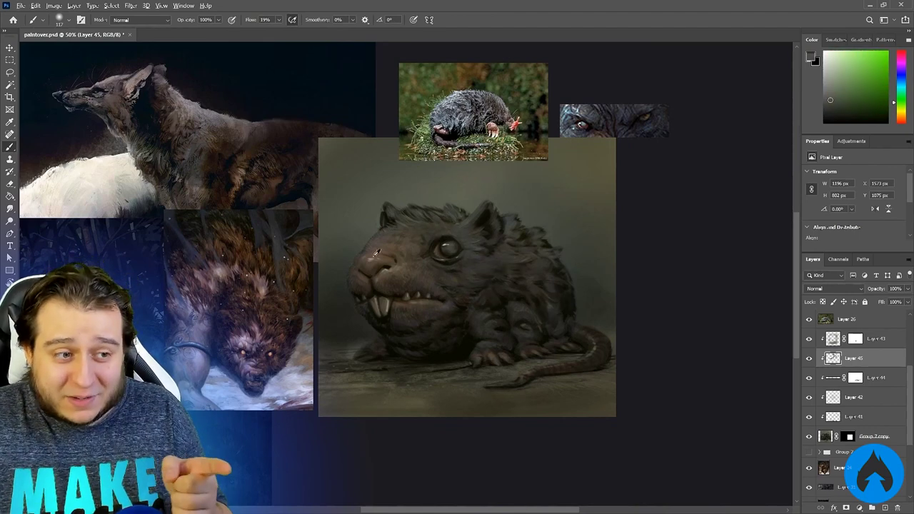
left_click(386, 306, "alt")
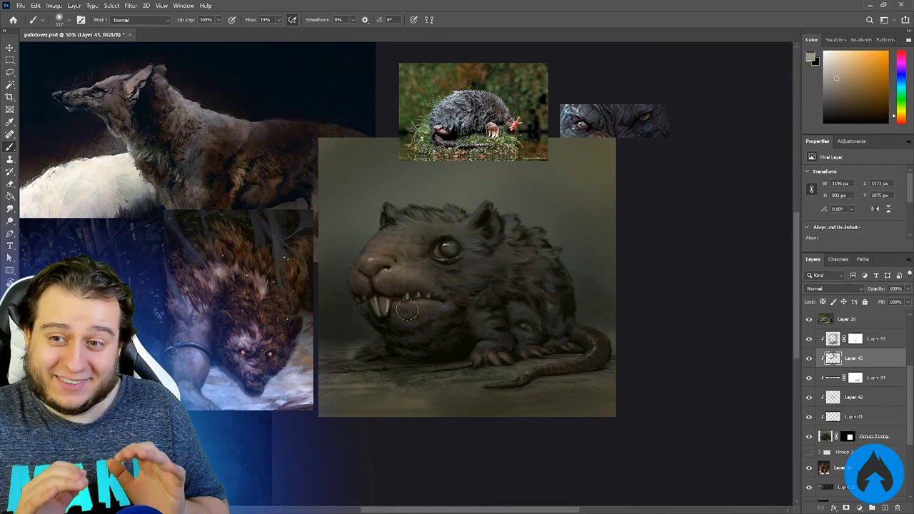
- Paint pale bluish mist shapes in the background on a new clipped Layer 46 and soften them with a textured eraser
key("bracketleft")
key("bracketleft")
key("bracketleft")
key("bracketleft")
key("bracketleft")
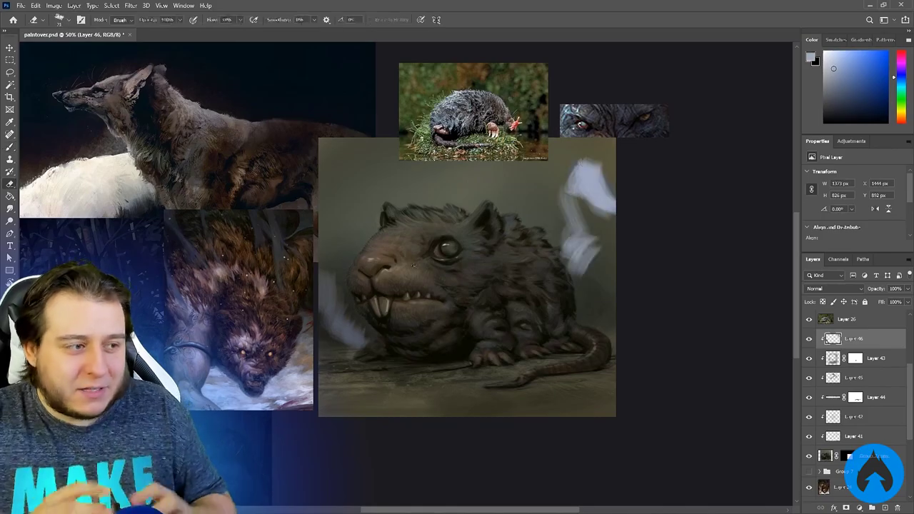
key("bracketright")
key("bracketright")
key("bracketright")
key("bracketright")
key("bracketright")
key("bracketright")
key("bracketright")
key("bracketright")
left_click_drag(316, 320, 355, 306)
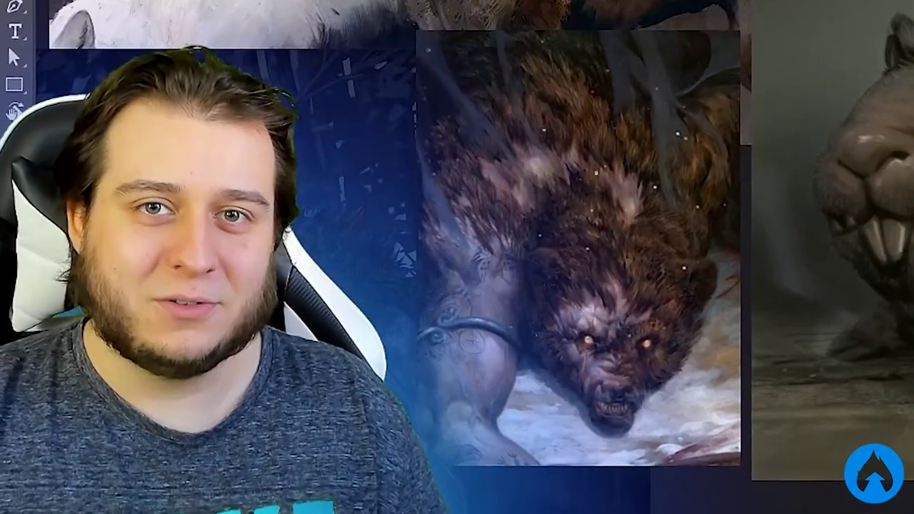
- Paint a thin pale-yellow rim light along the creature's snout, head and front foot on a new Layer 47
key("ctrl+plus")
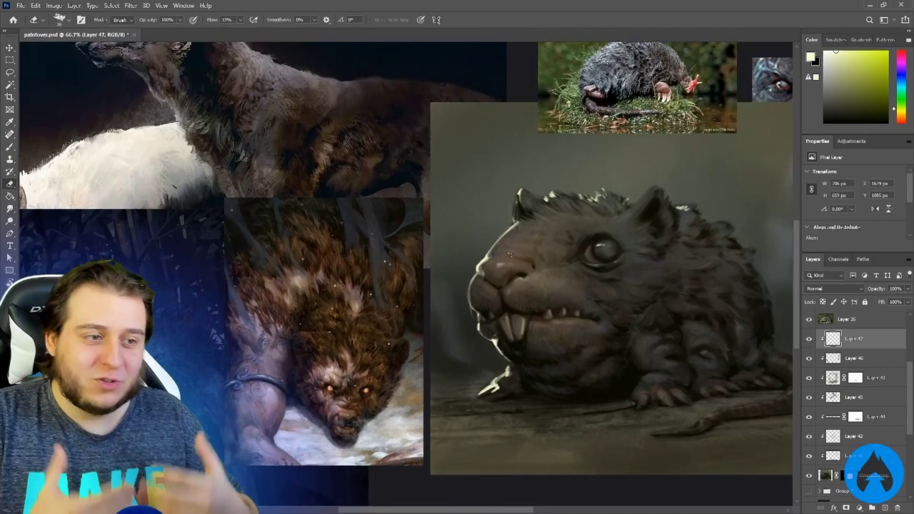
key("b")
left_click_drag(469, 282, 471, 299)
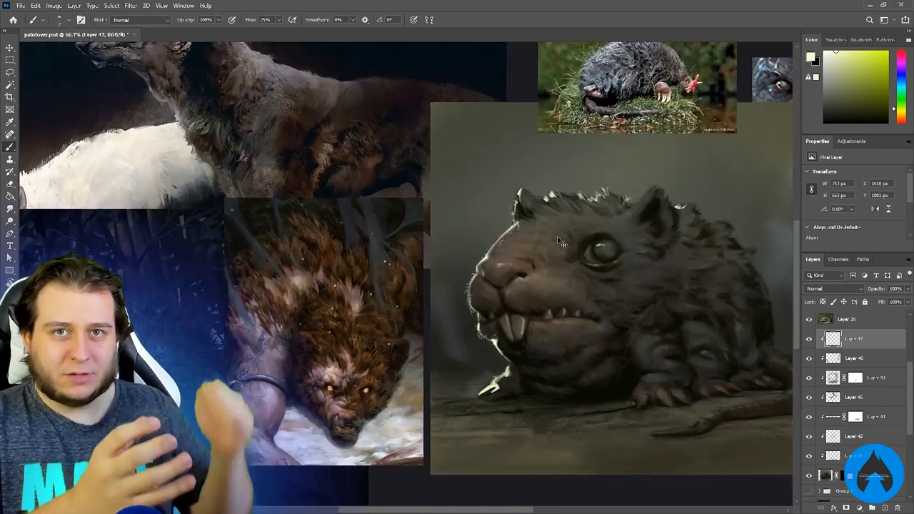
- Add a new Layer 48 beneath Layer 47 and brush a large soft pale-yellow glow over the picture
key("ctrl+minus")
key("ctrl+minus")
left_click(885, 508, "ctrl")
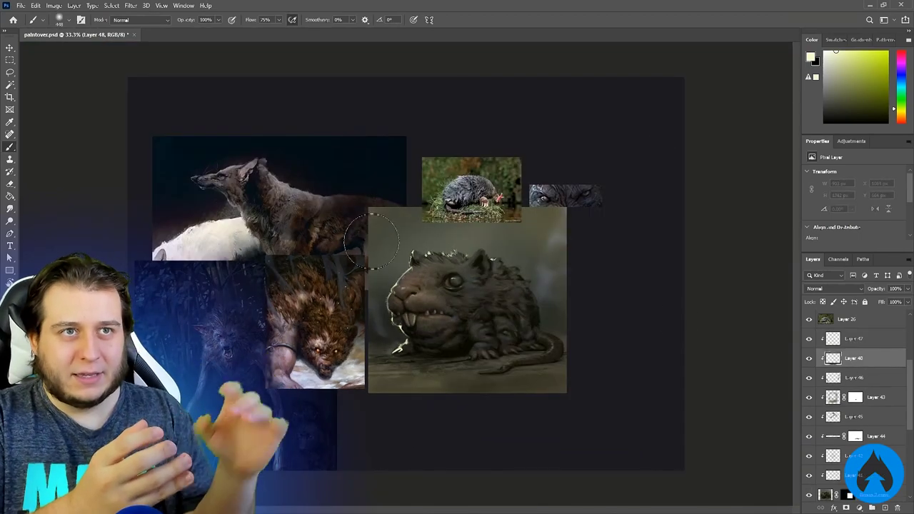
key("ctrl+plus")
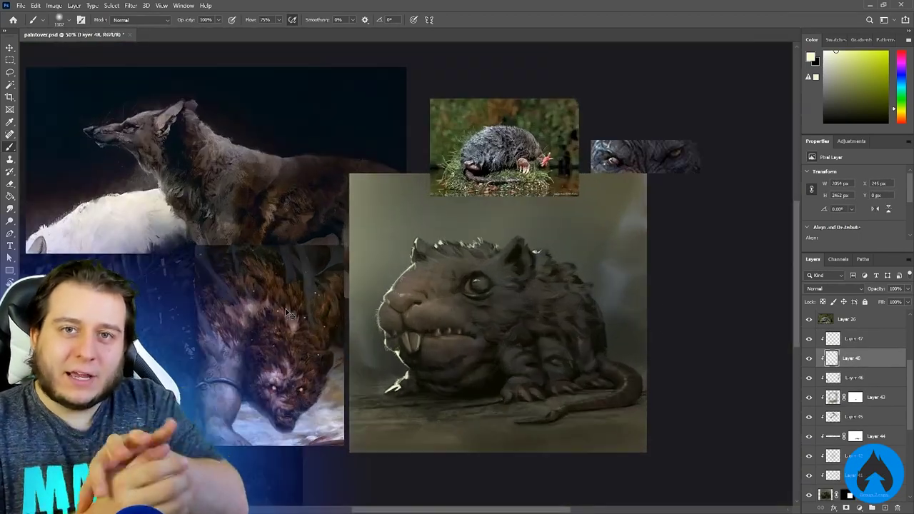
- Erase part of the Layer 48 glow over the creature and compare the picture with that layer hidden and shown
key("e")
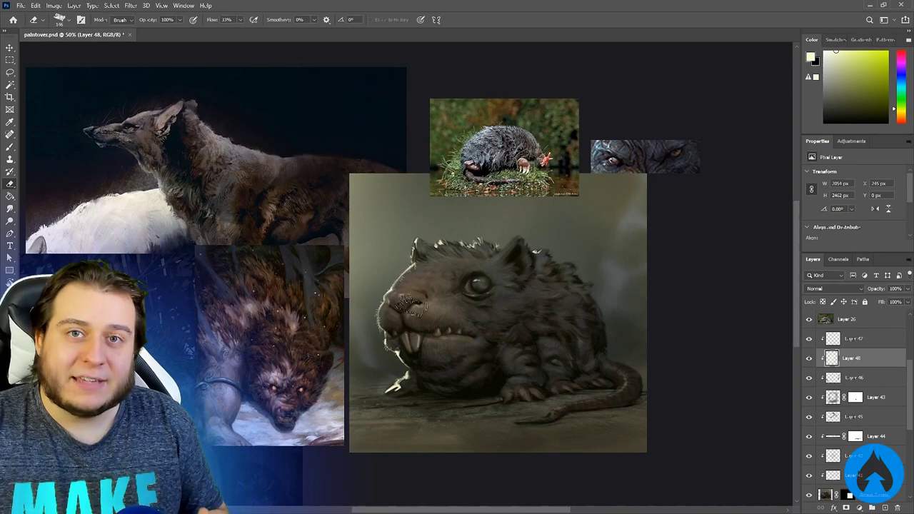
left_click(847, 457)
left_click(833, 359)
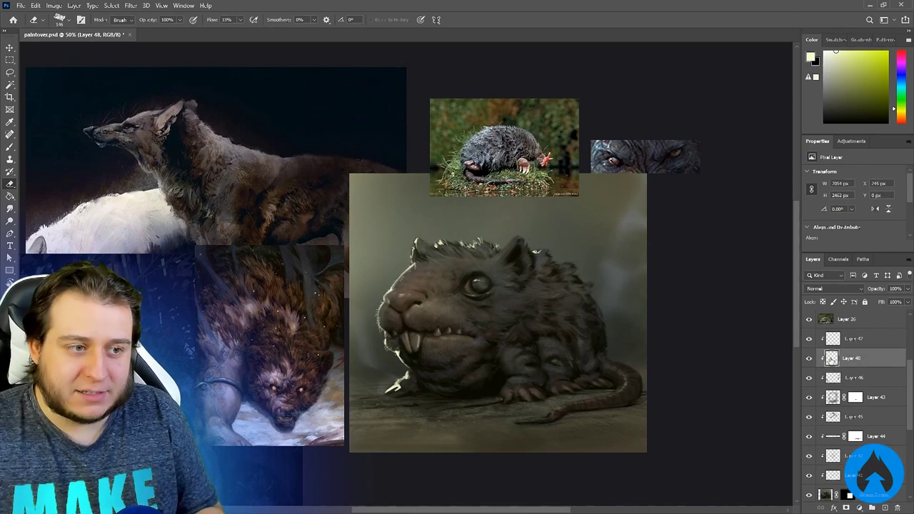
left_click(809, 359)
left_click(809, 358)
- Lock the transparent pixels of Layer 47 and tint its rim light with warmer yellow and muted olive tones
left_click(836, 340)
left_click(823, 302)
key("b")
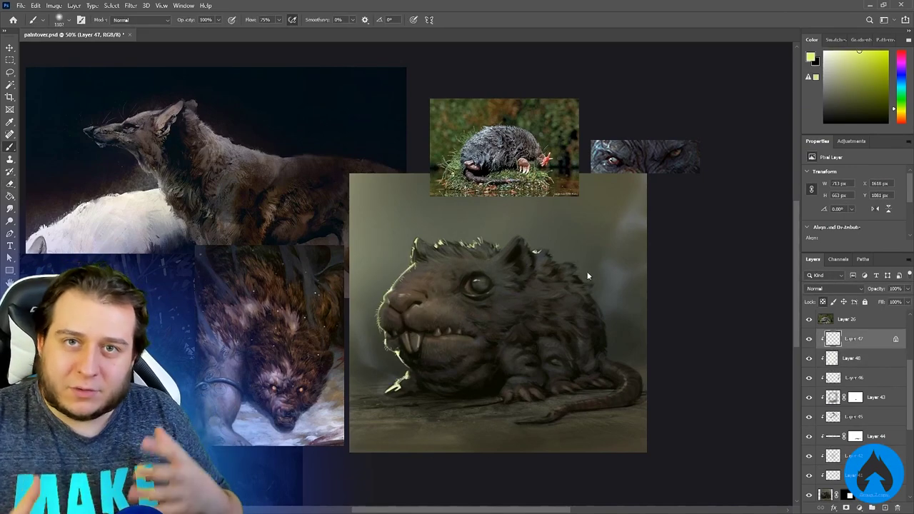
left_click(901, 116)
left_click(860, 53)
left_click(902, 107)
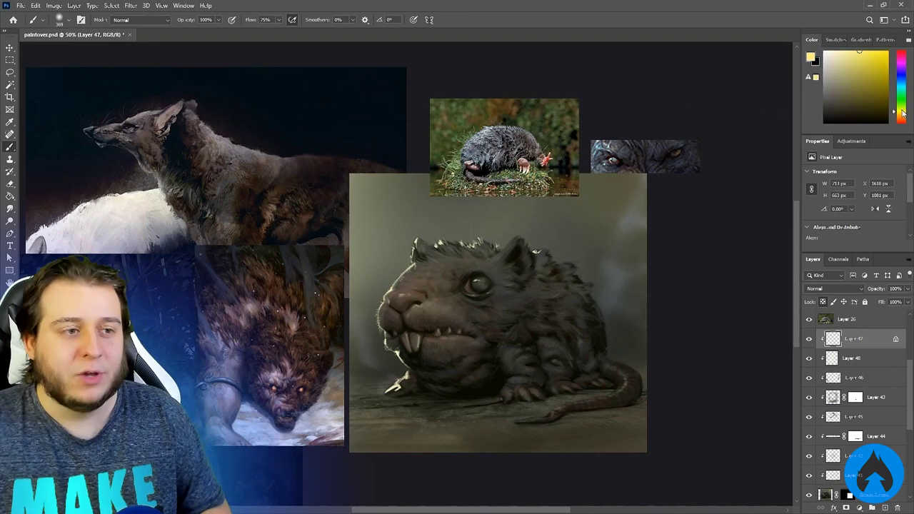
left_click(864, 78)
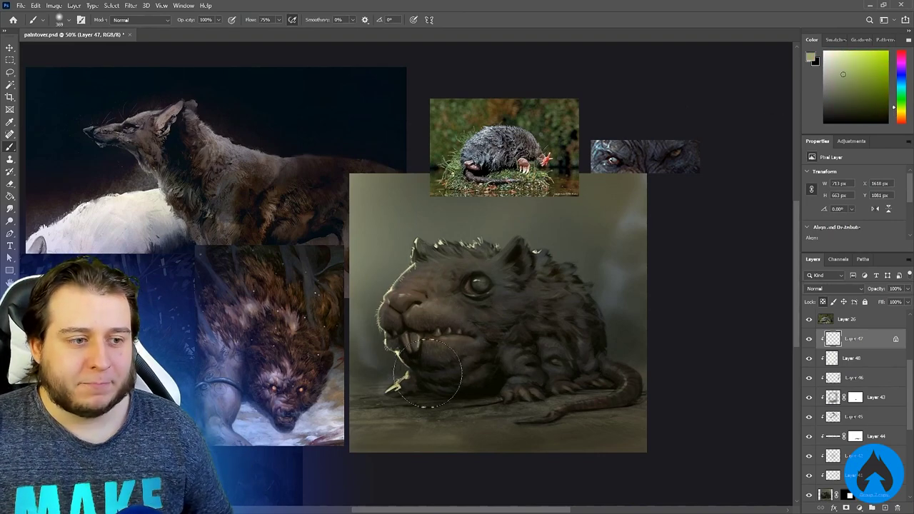
- Save the file, add a clipped Layer 49 in Color Dodge mode above Layer 47, and sample the snout's pale rim light
key("v")
key("ctrl+plus")
left_click_drag(501, 332, 622, 305)
key("ctrl+minus")
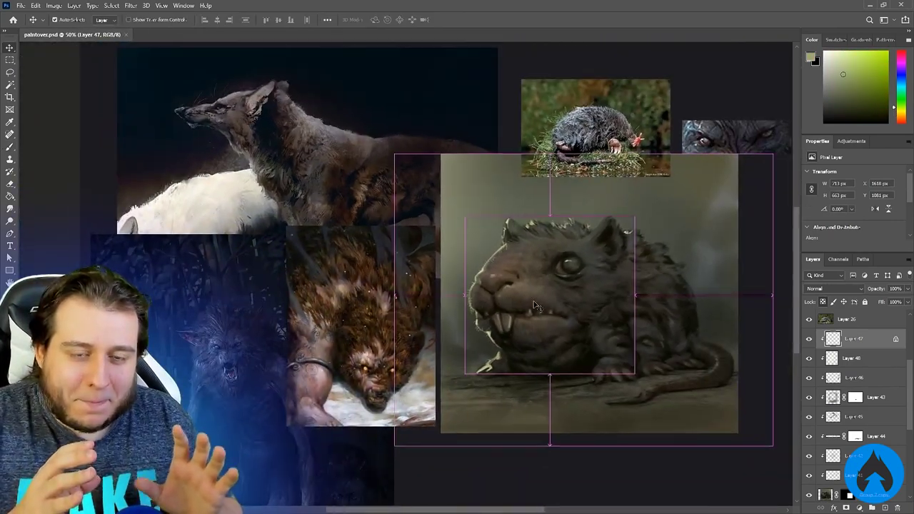
key("ctrl+shift+alt+n")
left_click(848, 349, "alt")
key("ctrl+s")
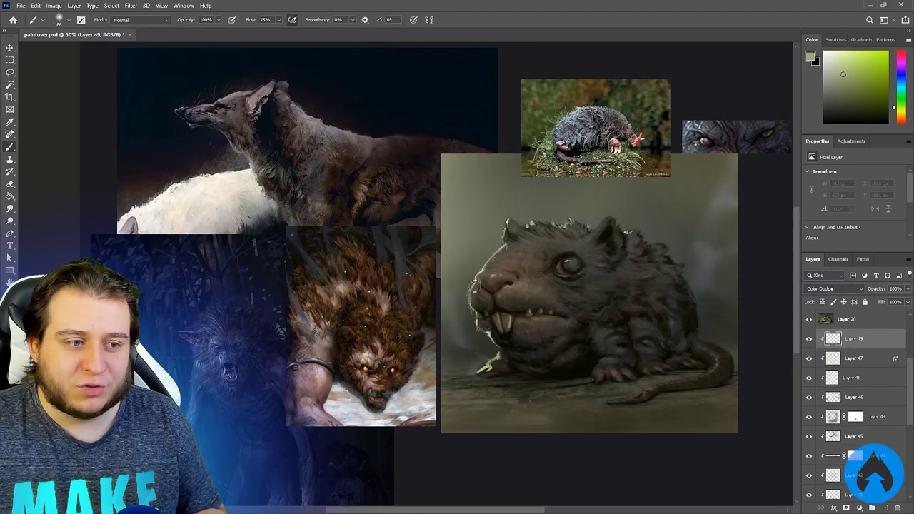
left_click(483, 279, "alt")
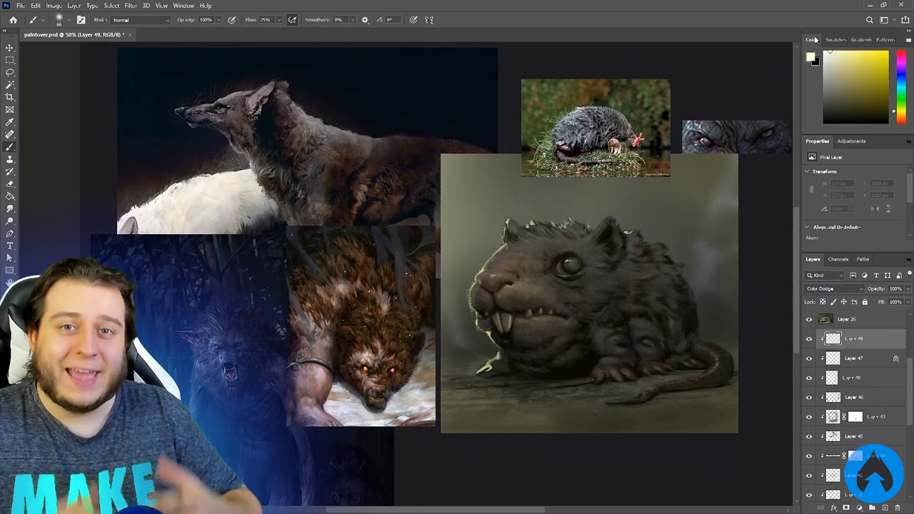
- Add a new Layer 50 above Layer 47 and paint pale-yellow light streaks on the ground beside the far front foot
left_click(833, 359)
left_click(809, 359)
left_click(809, 359)
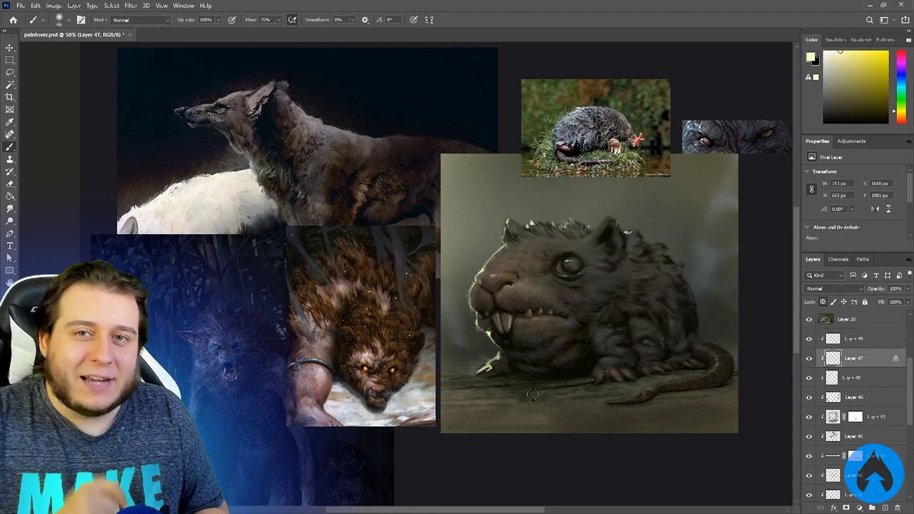
key("ctrl+minus")
key("ctrl+minus")
key("ctrl+plus")
key("ctrl+plus")
key("ctrl+shift+alt+n")
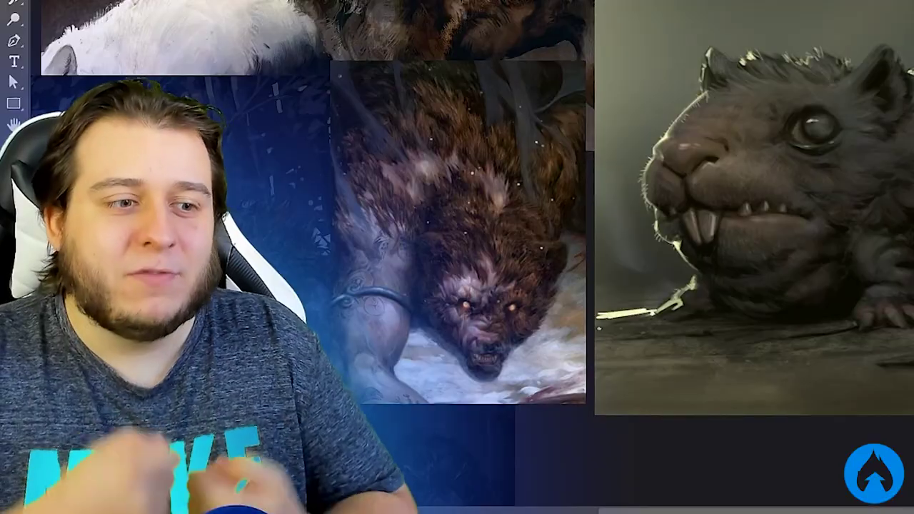
left_click_drag(392, 397, 353, 404)
left_click_drag(394, 383, 348, 390)
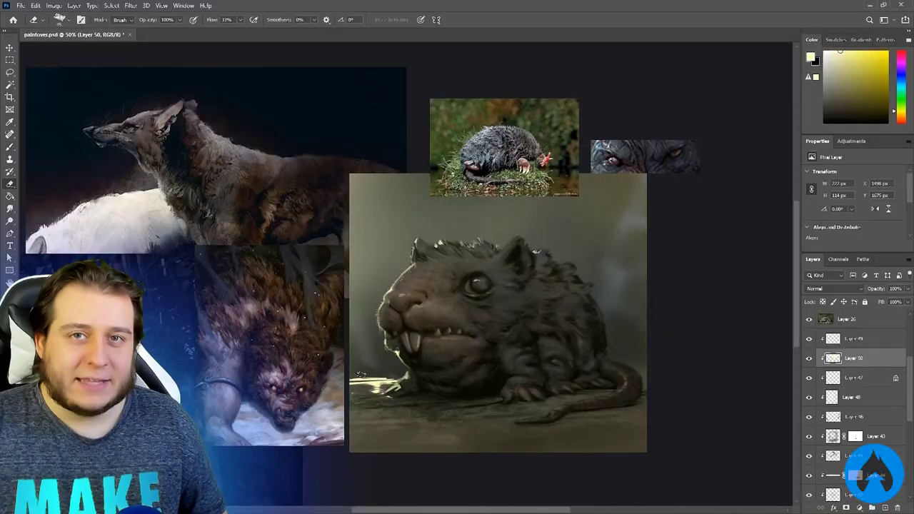
- Add more light streaks on the ground and far foot on Layer 50, and break them up with the eraser
key("b")
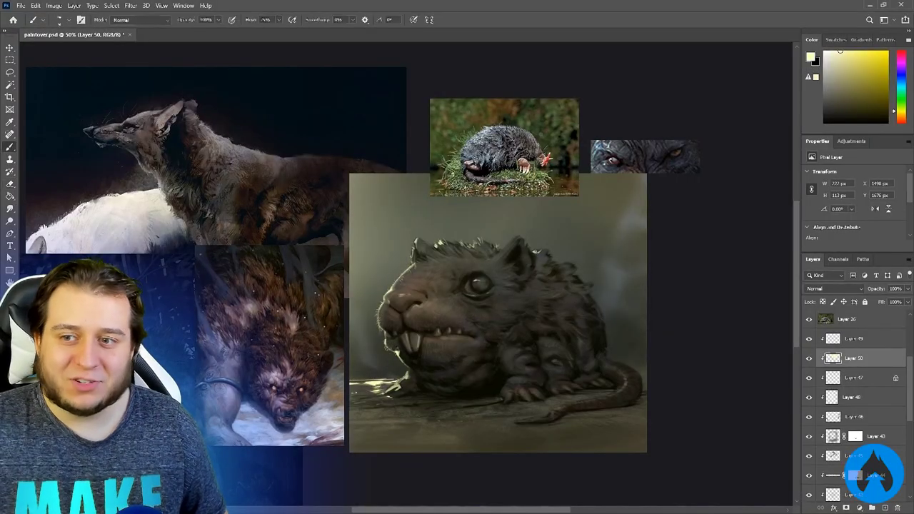
left_click_drag(372, 390, 348, 392)
key("e")
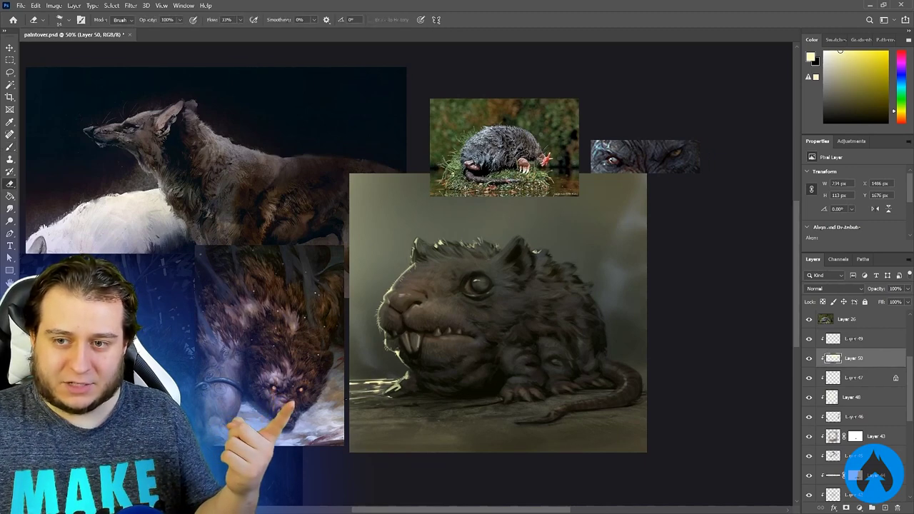
key("b")
left_click_drag(407, 370, 401, 379)
key("e")
key("space")
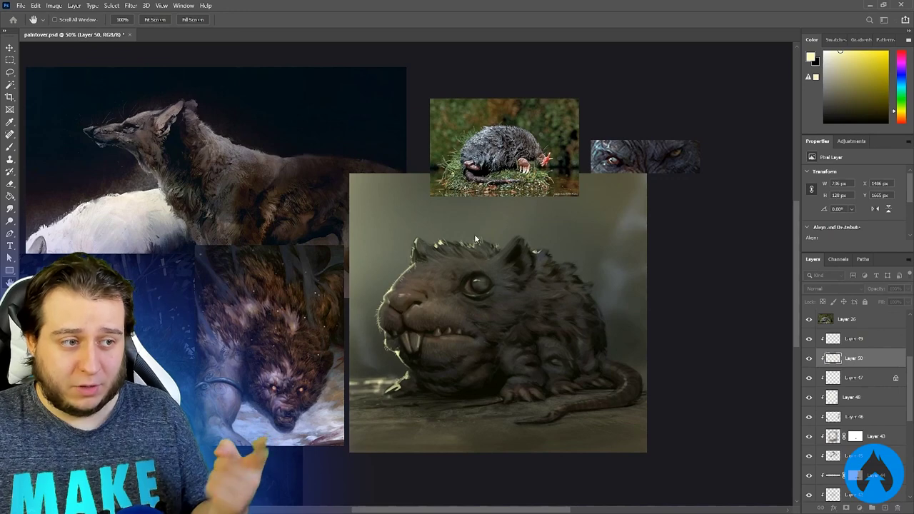
- Dot small pale-yellow light specks on the ground in front of the far front foot on Layer 50
key("ctrl+minus")
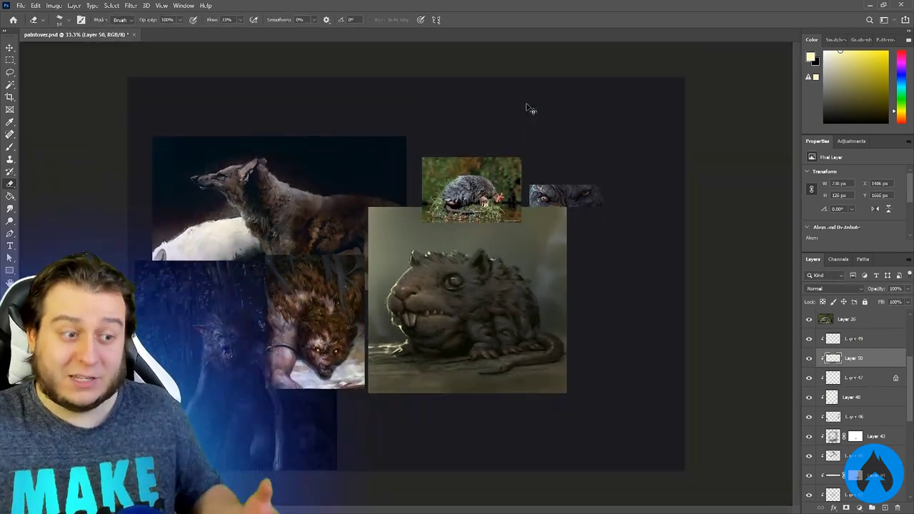
key("ctrl+plus")
left_click(378, 403)
left_click(386, 401)
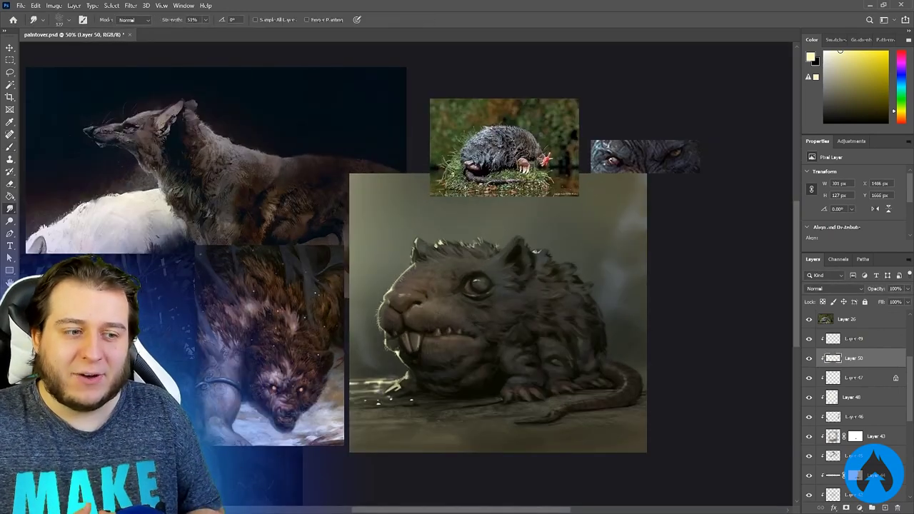
- Add a clipped Layer 51 above Layer 49 and paint soft grey fur tones over the forehead, cheek and back at 10% brush flow
key("ctrl+plus")
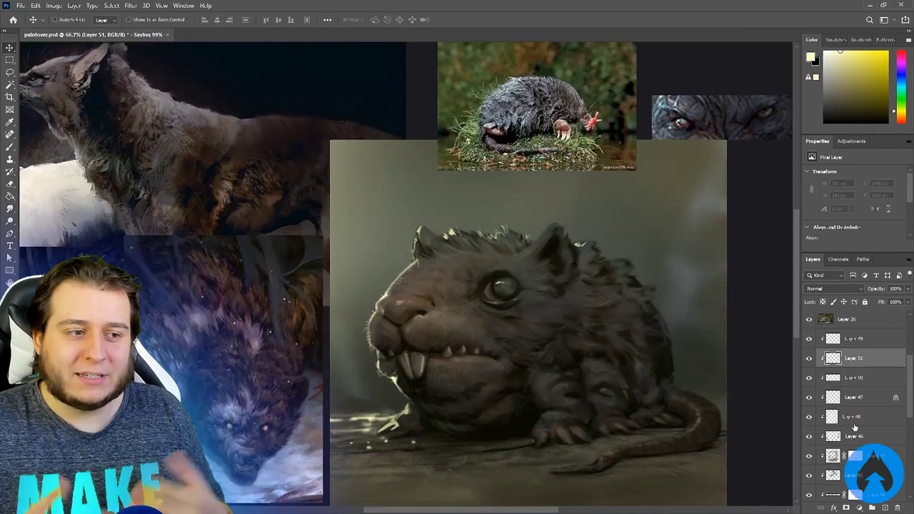
key("ctrl+shift+alt+n")
key("b")
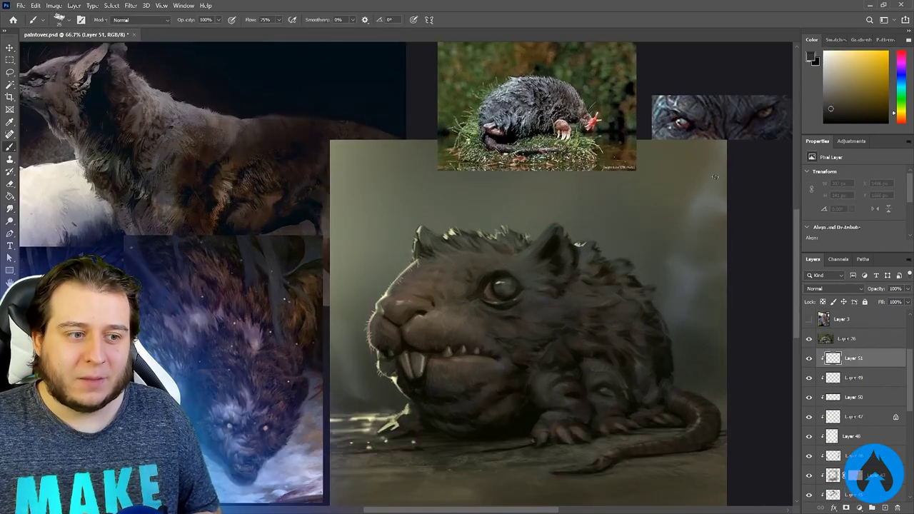
key("shift+4")
key("shift+2")
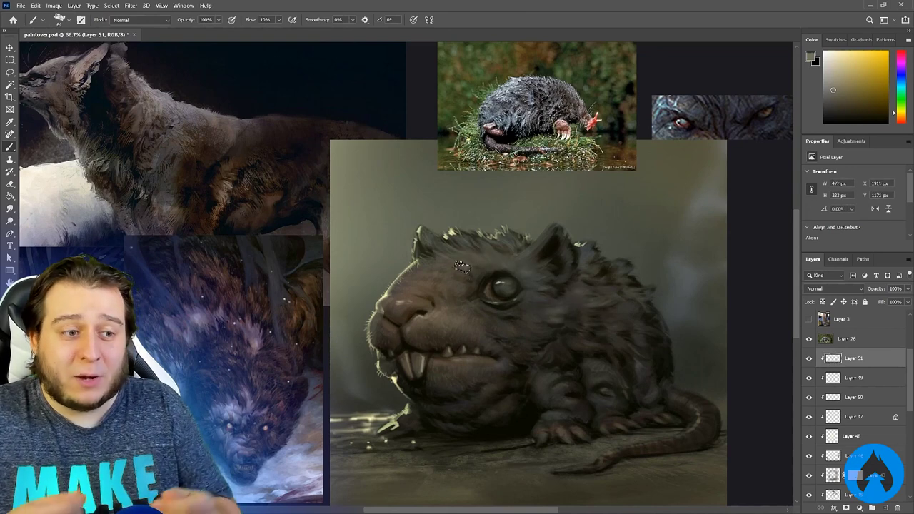
key("ctrl+minus")
left_click_drag(525, 298, 517, 326)
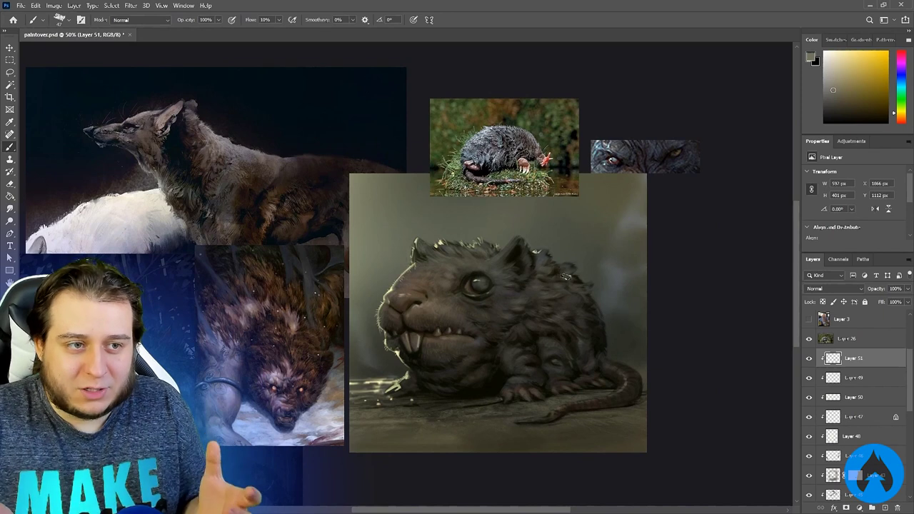
left_click_drag(551, 280, 567, 307)
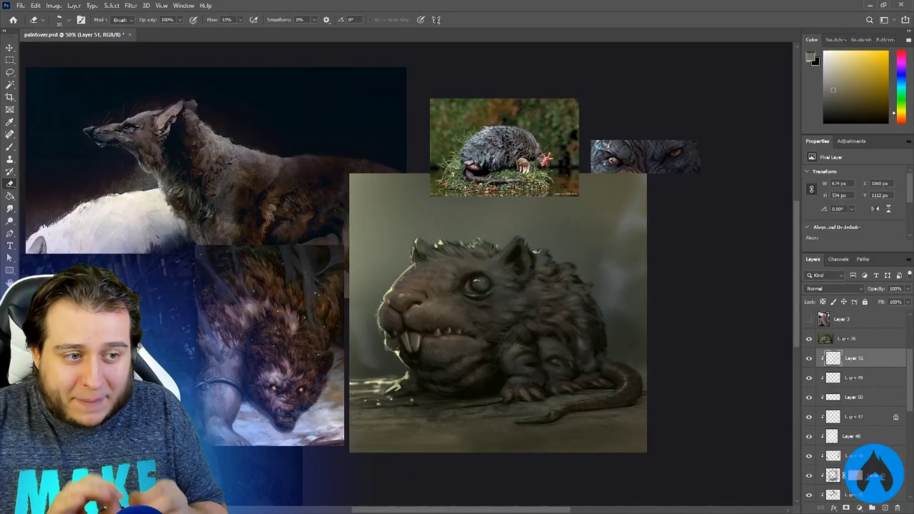
- Blend the skin around the mouth and snout on Layer 51 with soft strokes in tones sampled nearby, and save the file
key("b")
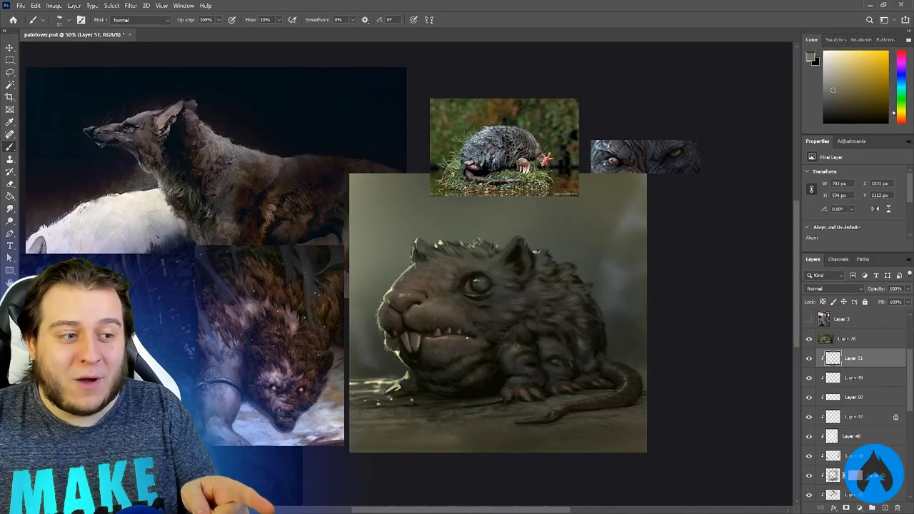
left_click(466, 337, "alt")
left_click(445, 334, "alt")
left_click(431, 337, "alt")
left_click_drag(428, 338, 431, 312)
left_click(467, 336, "alt")
left_click(419, 305, "alt")
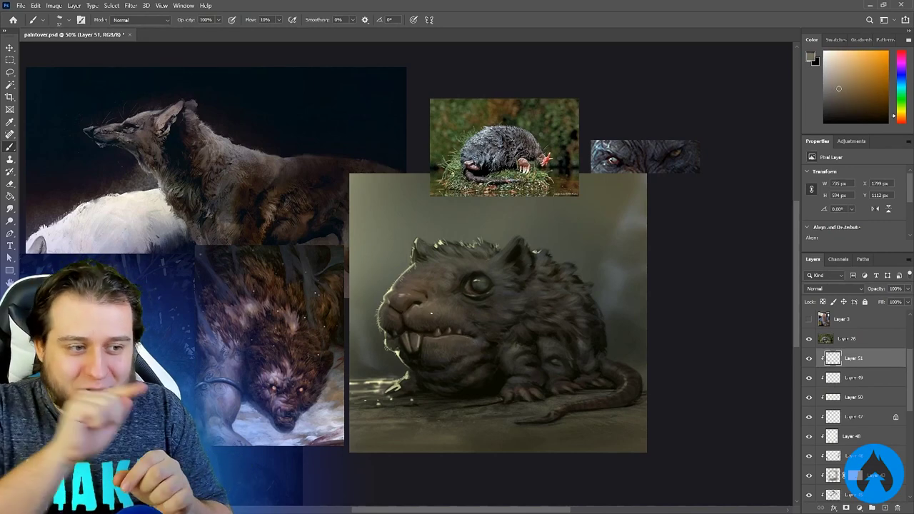
left_click(429, 323, "alt")
scroll(437, 320, "up", 1)
key("ctrl+s")
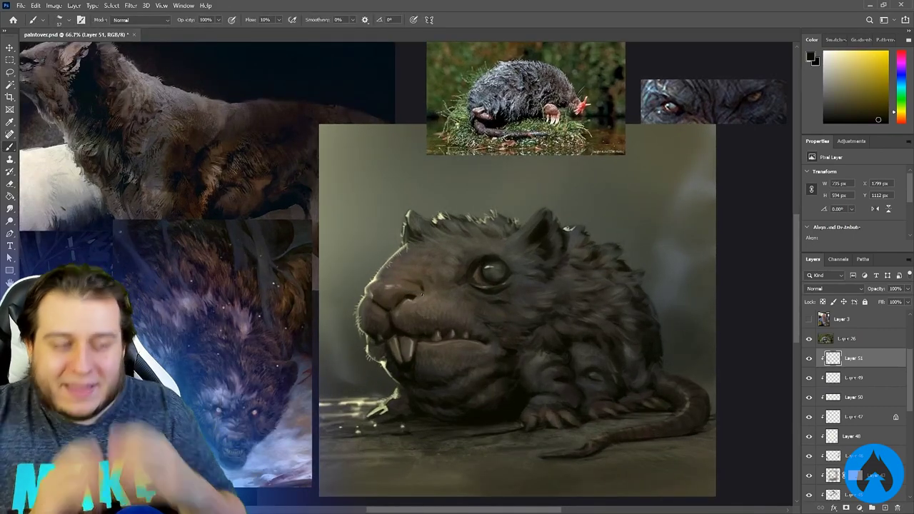
- Undo the last change, sample a dark brown near the corner of the mouth, and add an unclipped Layer 52 above Layer 51
key("ctrl+z")
left_click(492, 339, "alt")
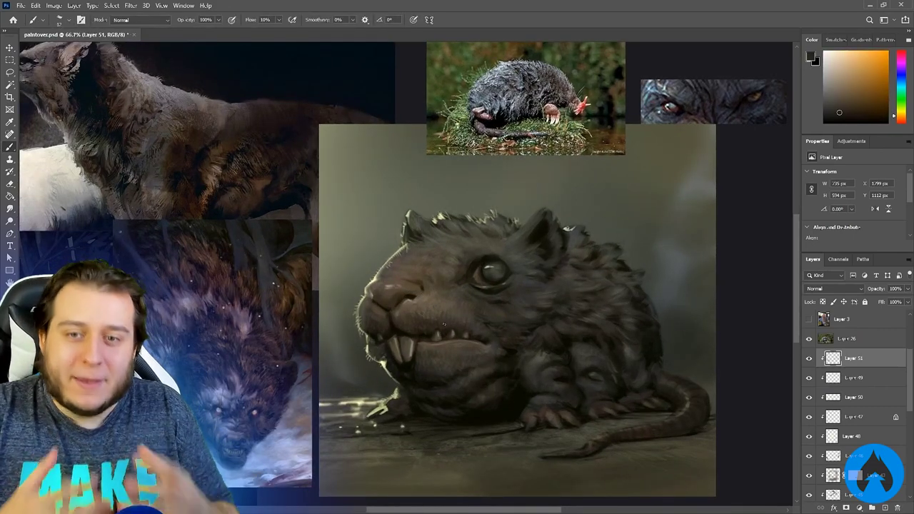
left_click_drag(371, 323, 418, 308)
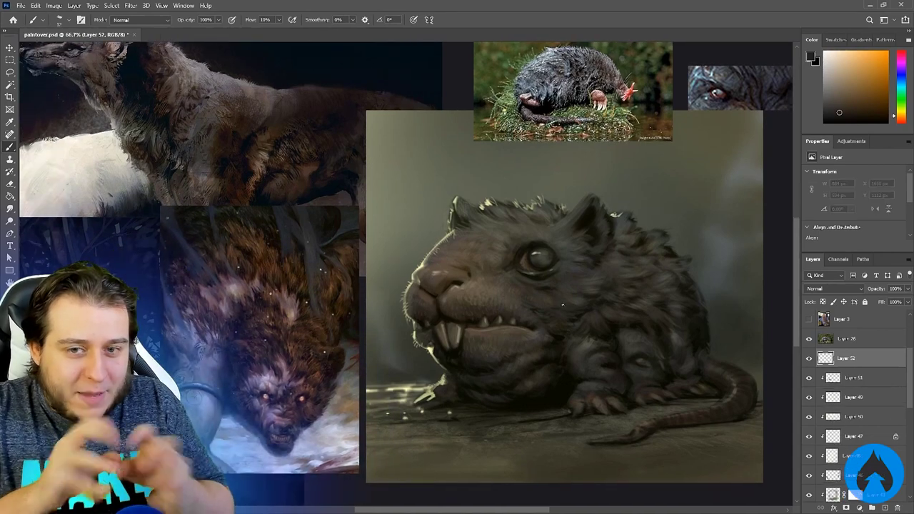